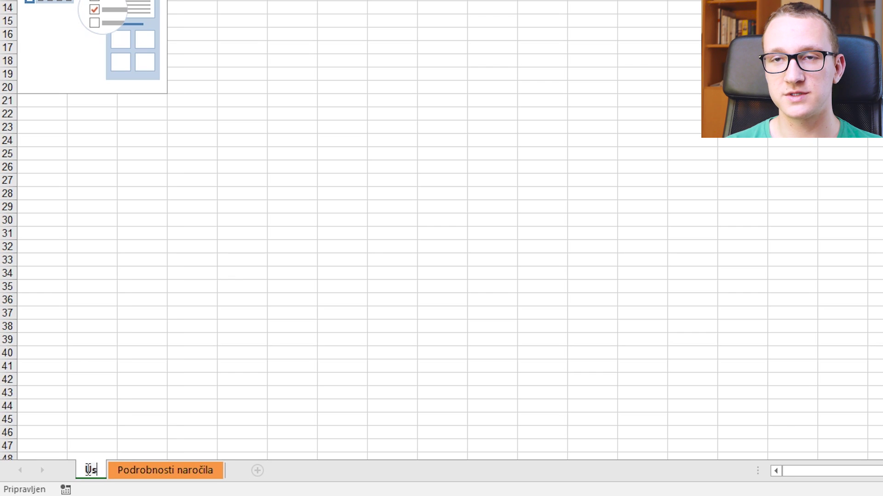
- Rename the pivot table's worksheet as "Uspešnost uslužbencev"
text(uslužbence)
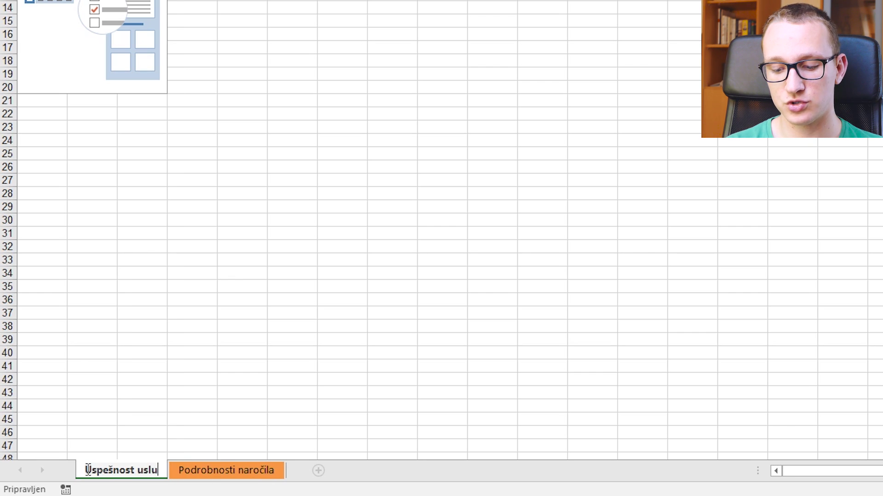
text(v)
key(Return)
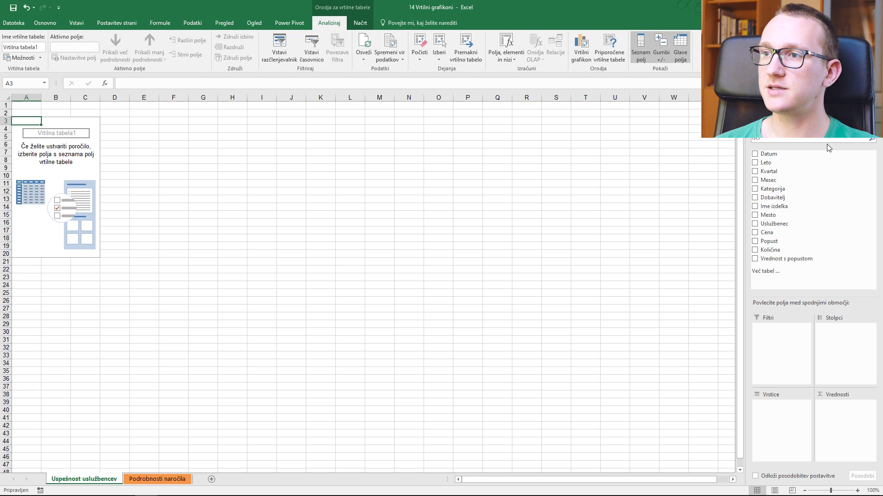
- Add the Uslužbenec field to the pivot table's rows and Vrednost s popustom to its values
drag(777, 224, 773, 437)
scroll(79, 124, up, 2)
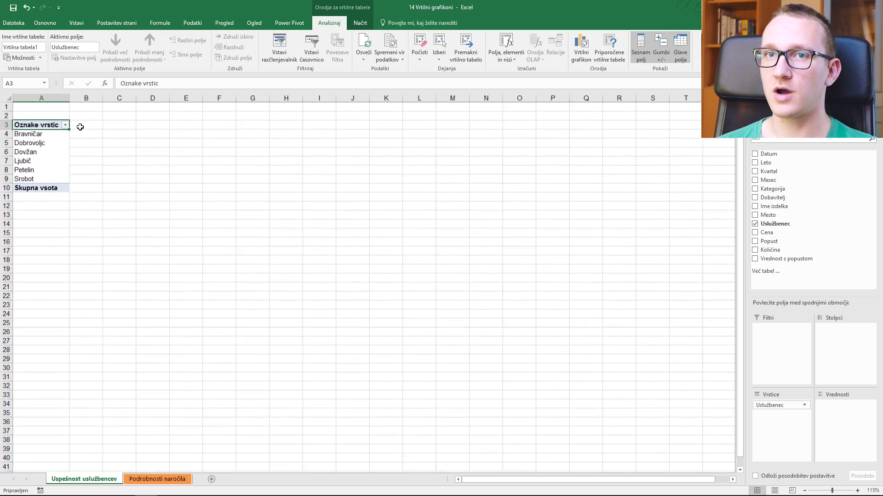
click(63, 139)
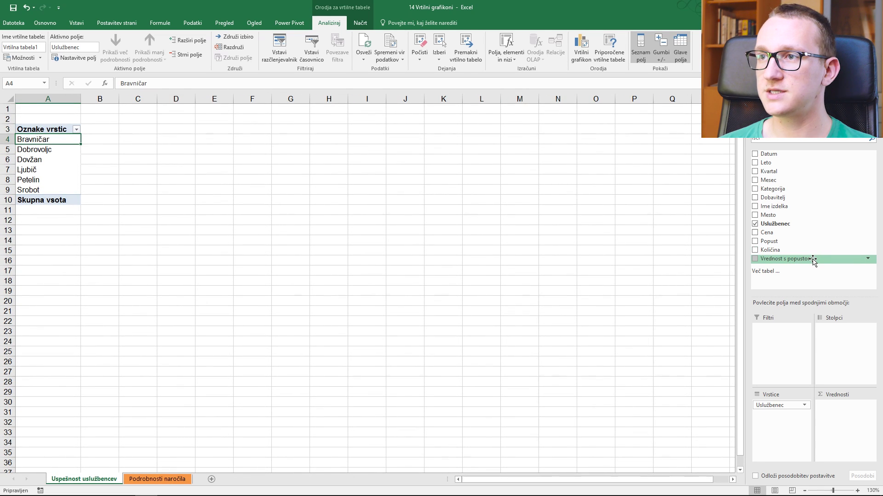
drag(812, 260, 822, 366)
drag(848, 418, 850, 414)
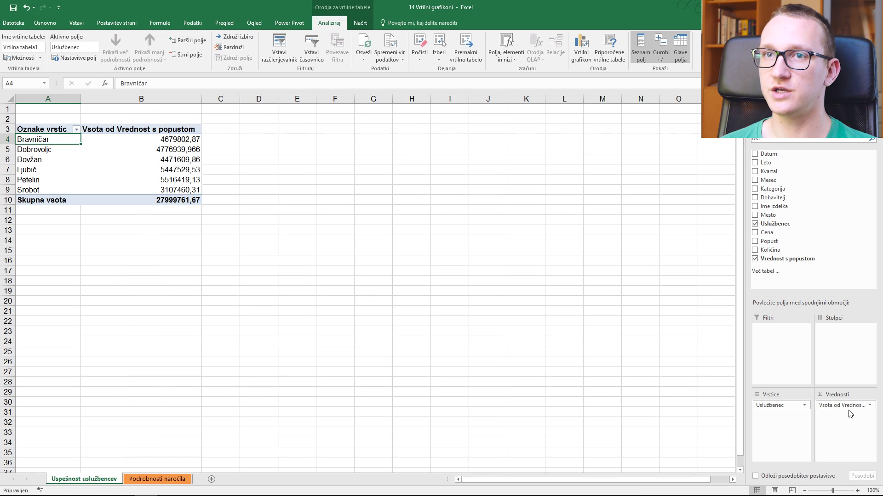
- Format the Vsota od Vrednost s popustom value field as currency (Valuta) in € with 0 decimal places
double_click(170, 131)
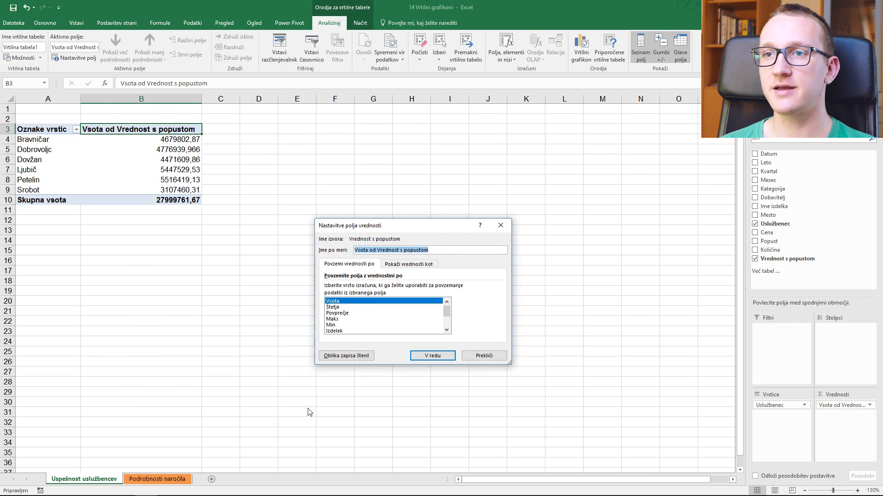
click(327, 357)
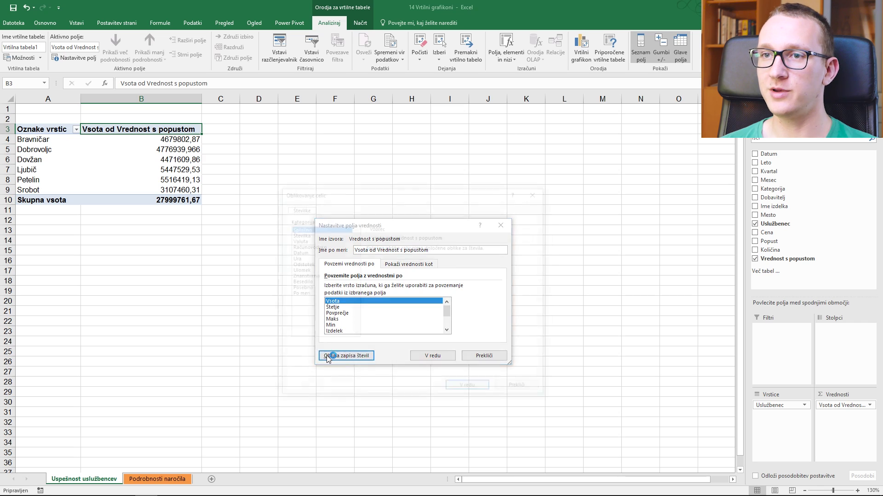
click(313, 240)
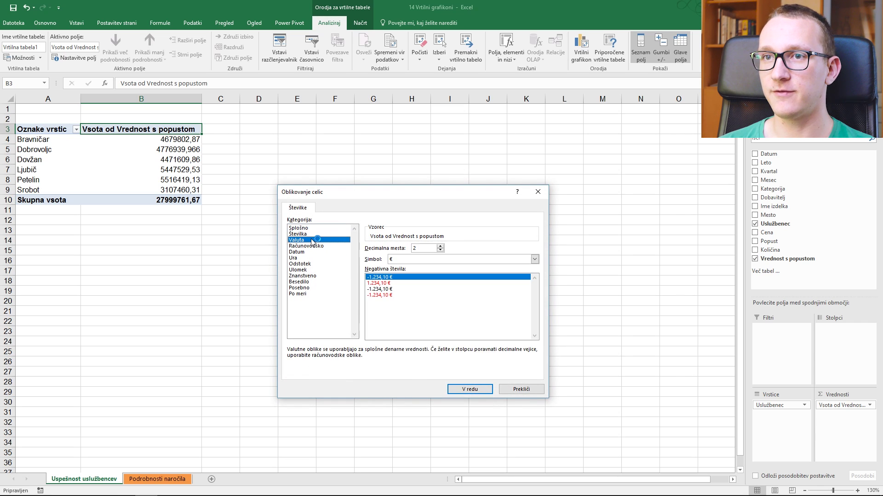
click(440, 251)
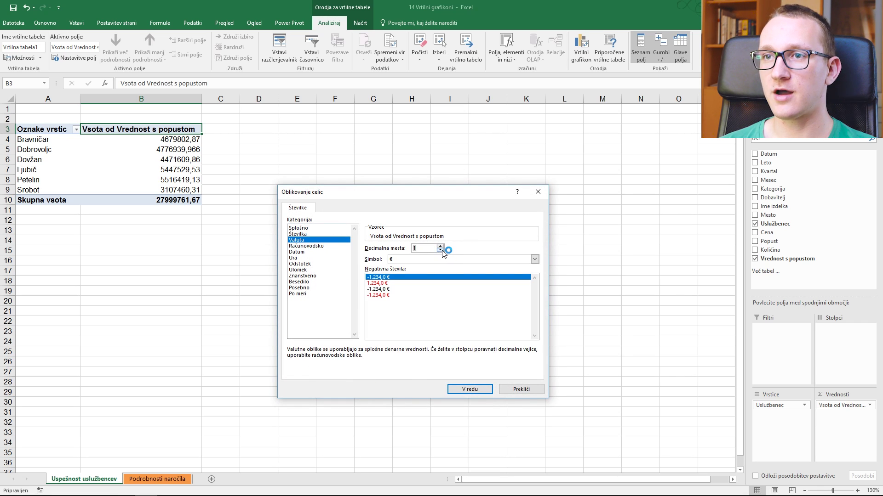
click(483, 383)
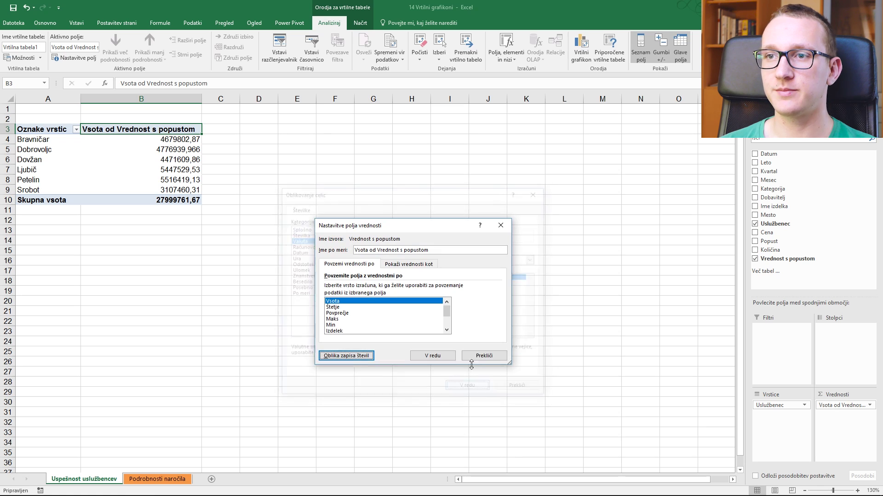
click(439, 355)
click(195, 151)
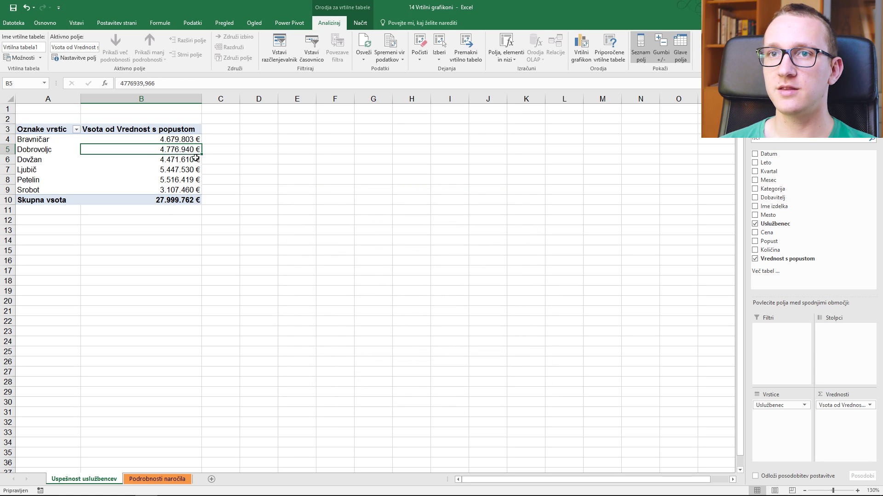
- Sort the employees in the pivot table by sales value from largest to smallest
right_click(177, 150)
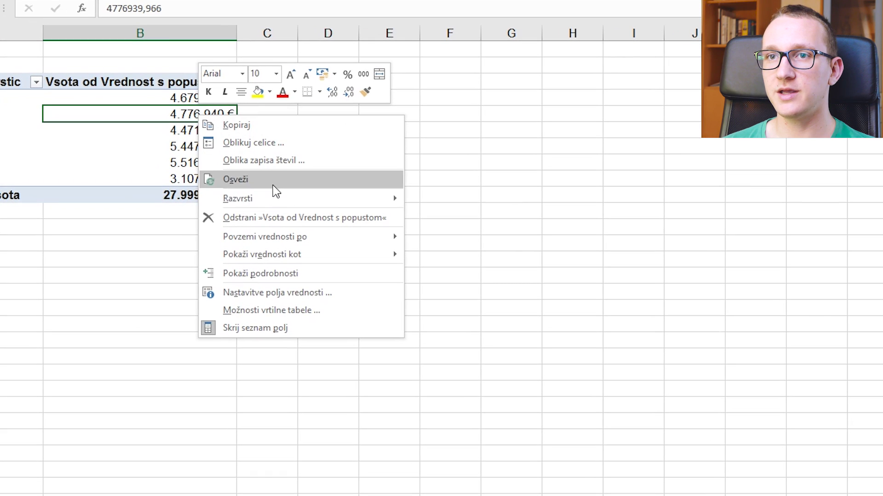
mouse_move(228, 202)
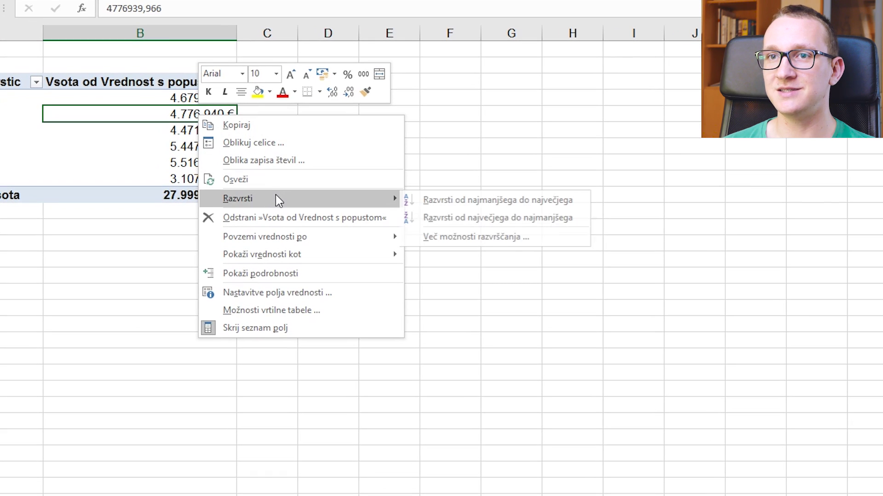
click(537, 225)
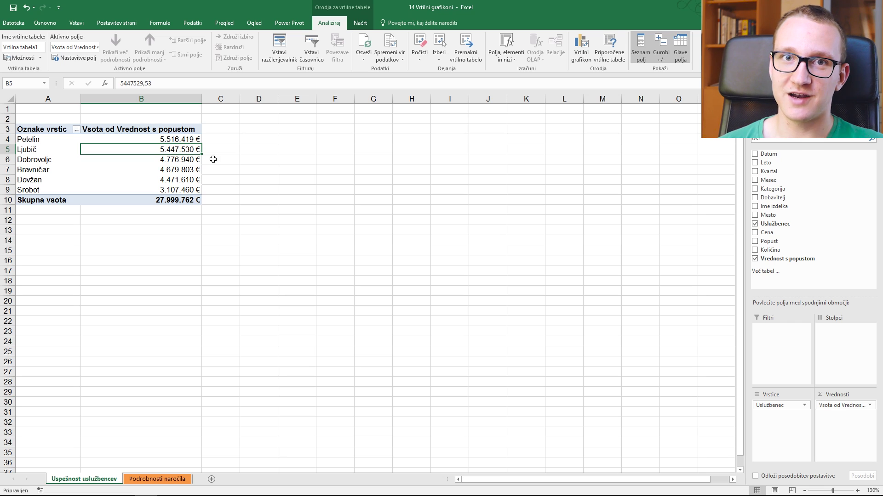
- Insert a clustered bar pivot chart (Gručni palični grafikon) based on the pivot table
click(167, 172)
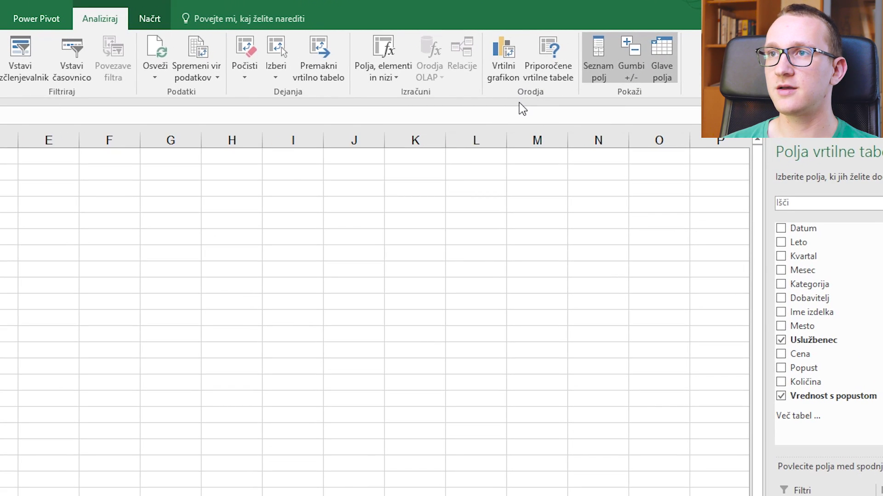
click(512, 54)
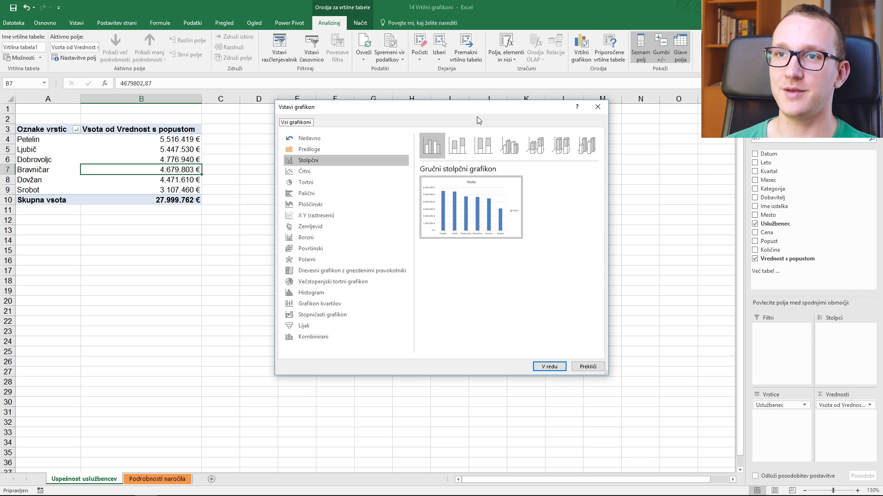
click(346, 191)
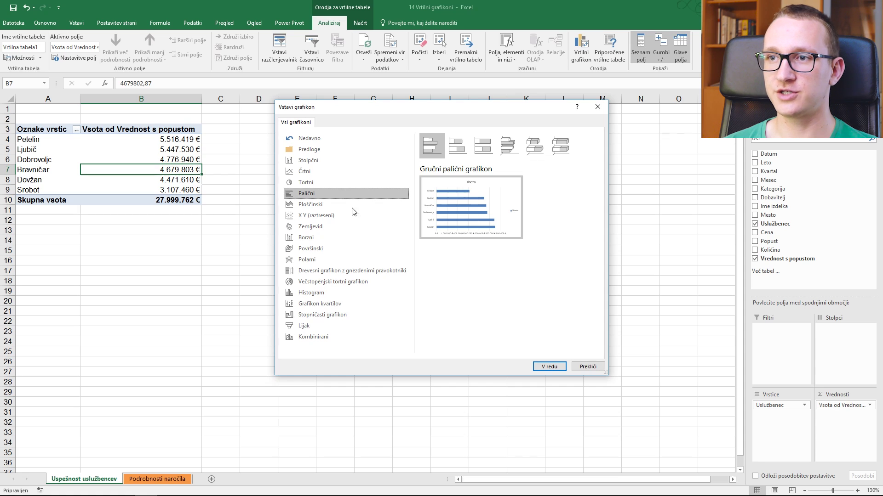
click(557, 367)
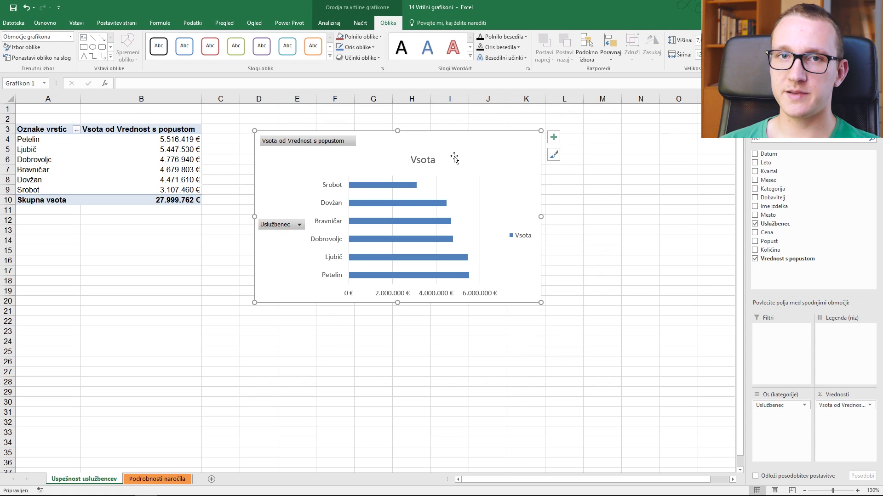
- Remove the legend, the primary horizontal axis and the gridlines from the pivot chart
click(521, 236)
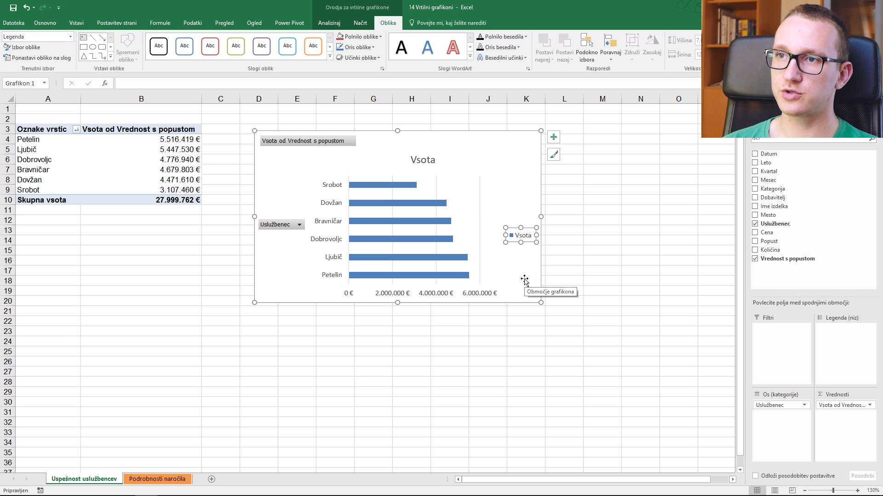
key(Delete)
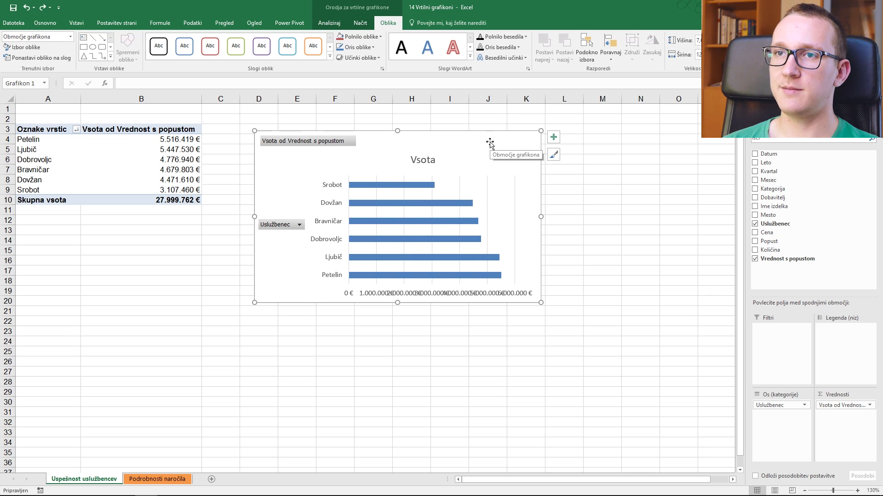
click(553, 138)
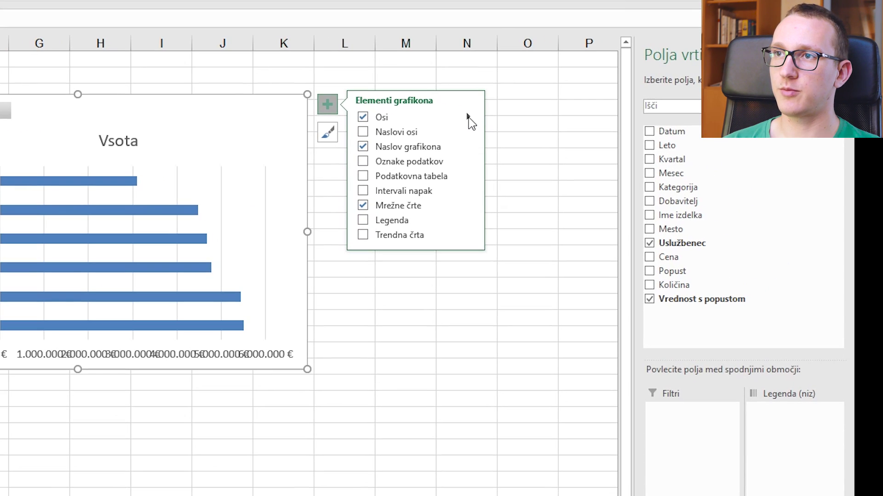
click(641, 145)
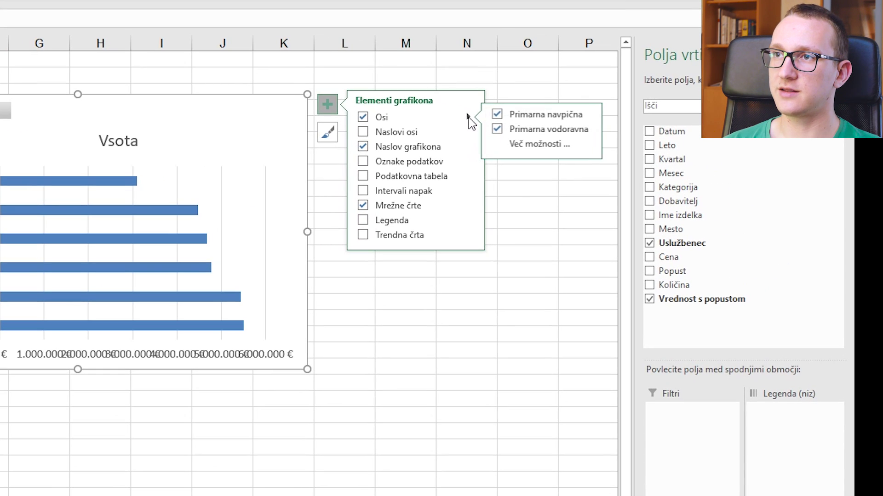
click(499, 130)
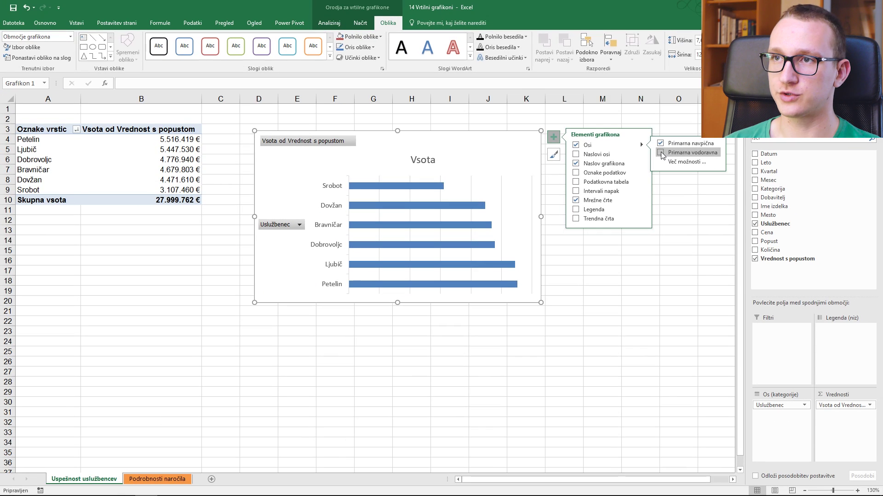
click(578, 202)
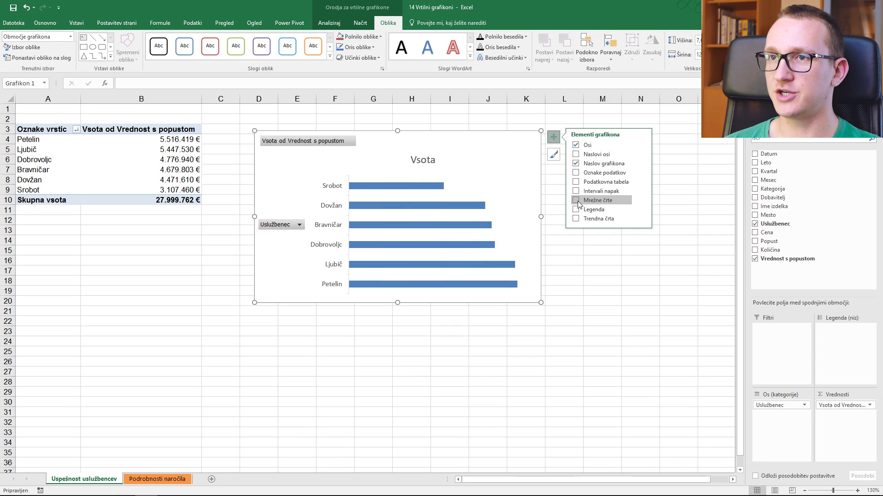
- Enlarge the pivot chart to about 8.66 cm high and 14.13 cm wide and move it slightly lower on the sheet
drag(540, 303, 571, 331)
drag(534, 172, 530, 188)
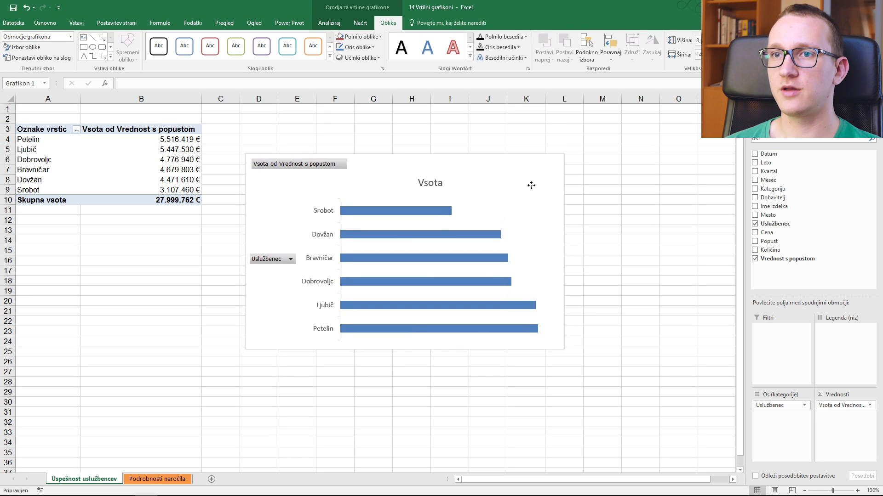
click(274, 263)
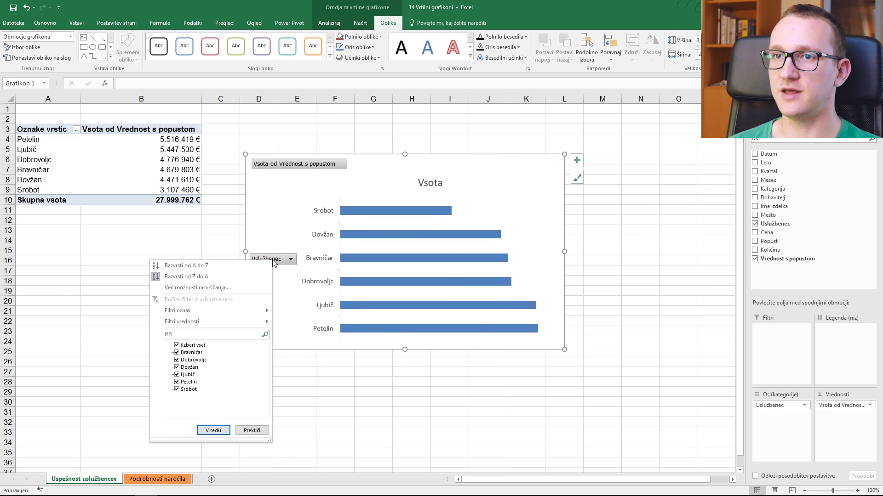
click(450, 188)
- Change the chart title to "Uspešnost uslužbencev"
click(436, 185)
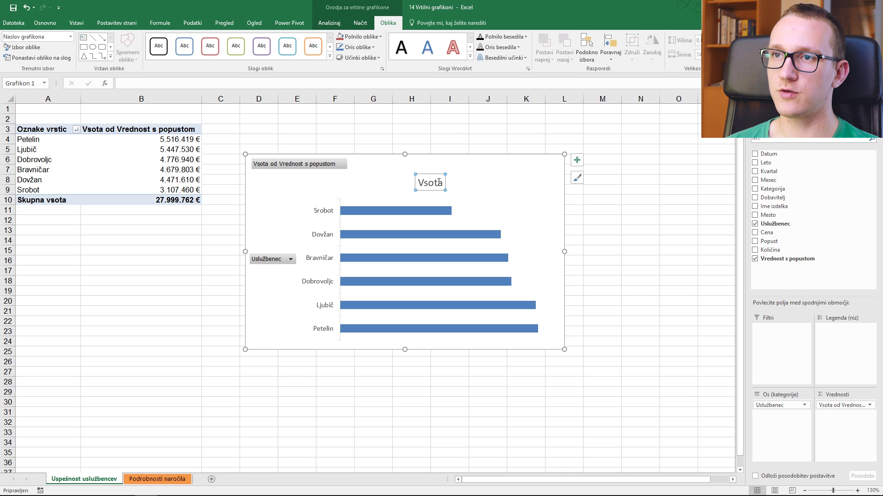
drag(442, 183, 422, 182)
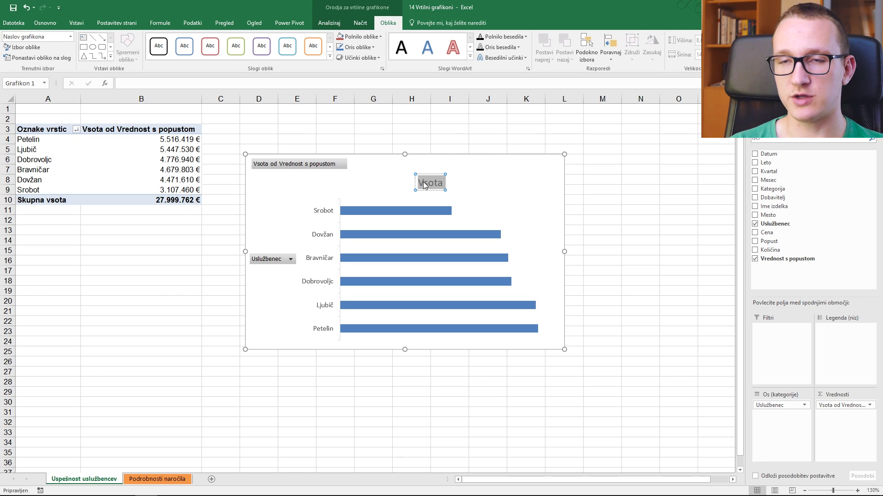
text(Uspeš)
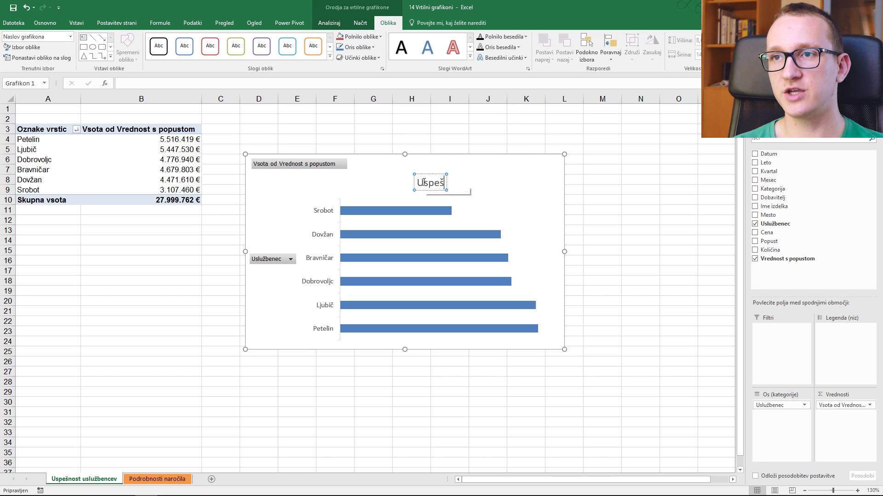
text(nost usluž)
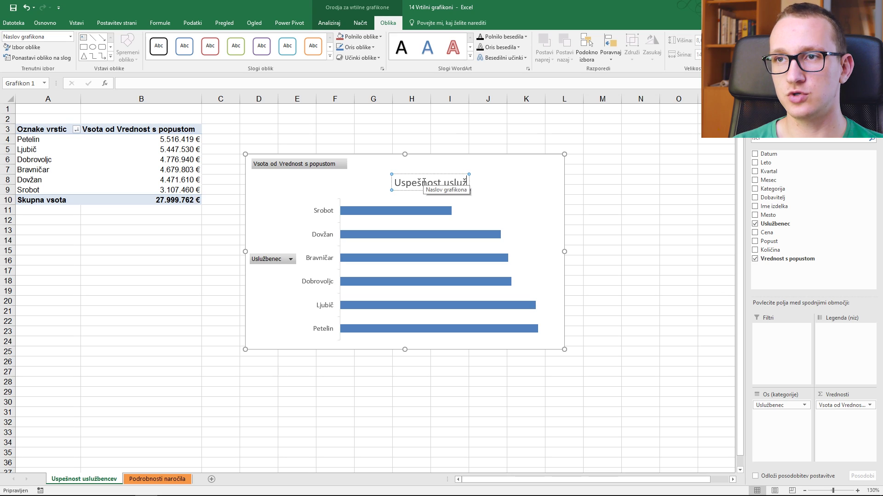
text(bencev)
click(395, 194)
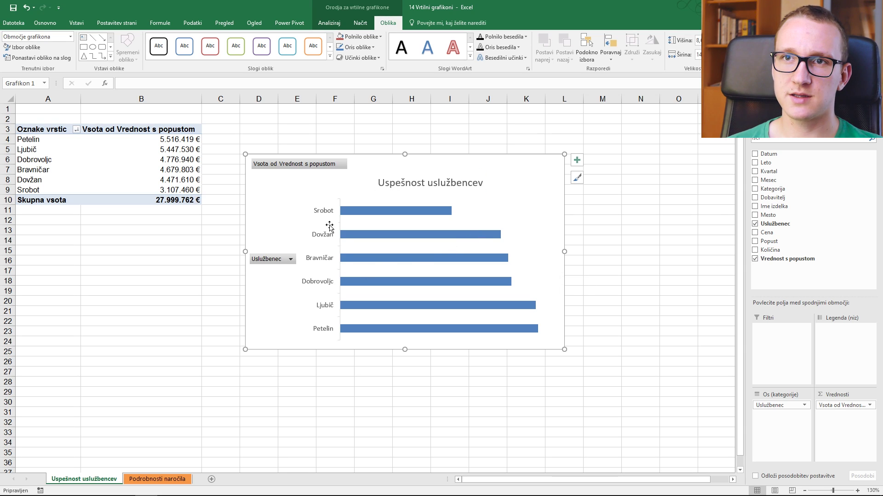
- Reverse the category order of the chart's vertical axis (Kategorije v obratnem vrstnem redu)
click(179, 142)
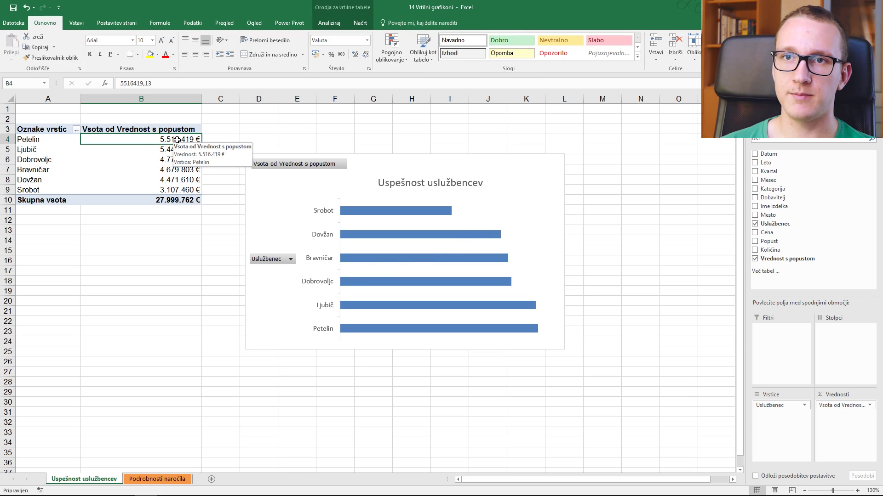
click(324, 237)
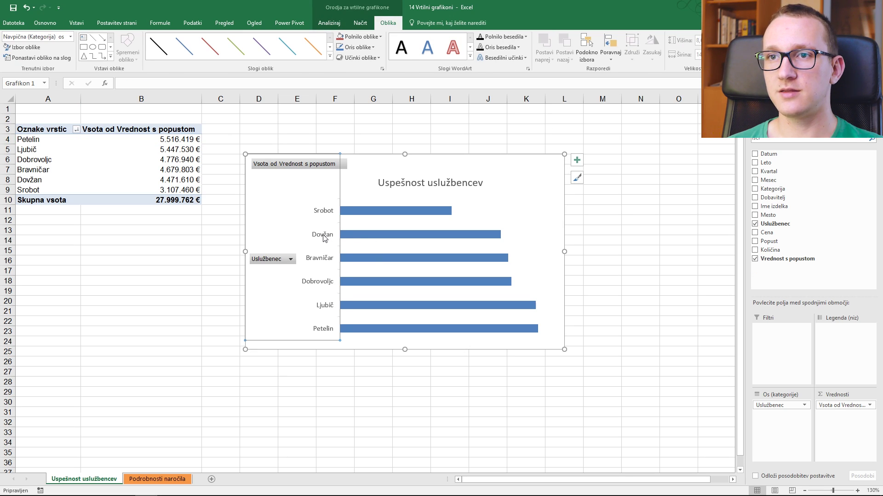
right_click(325, 238)
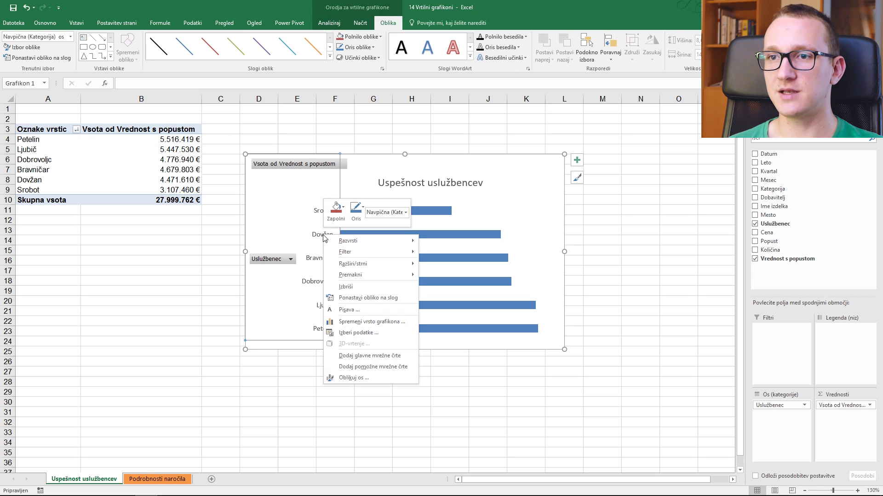
click(395, 377)
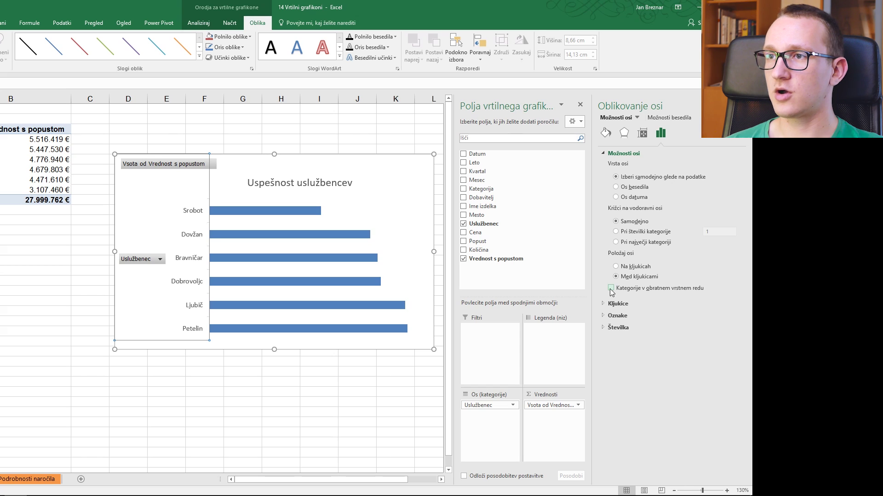
click(611, 288)
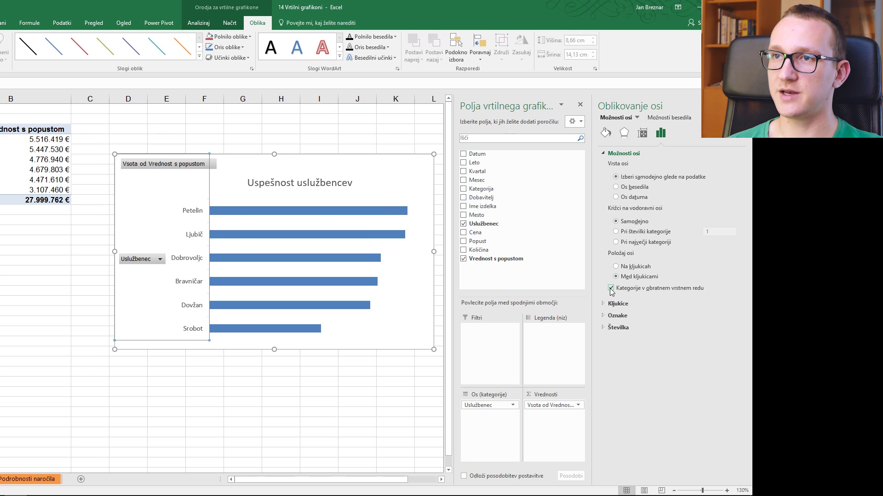
click(741, 105)
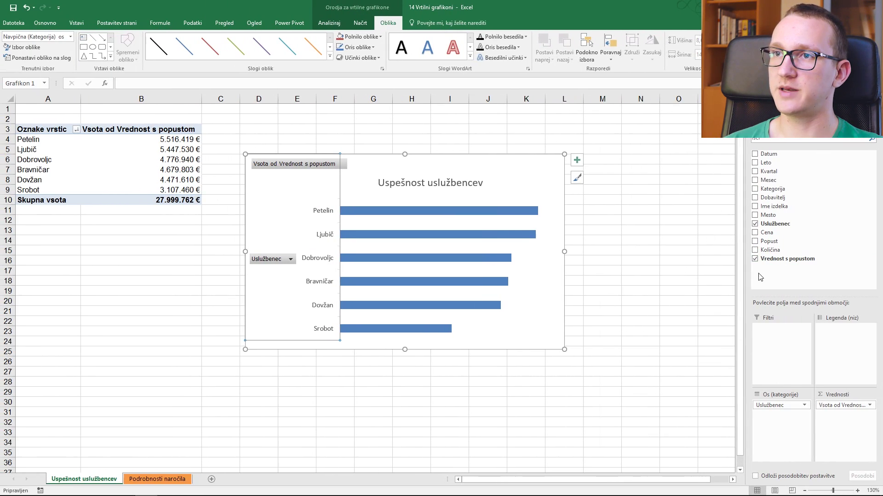
- Move the pivot chart up on the sheet so its upper edge sits around row 2
click(261, 340)
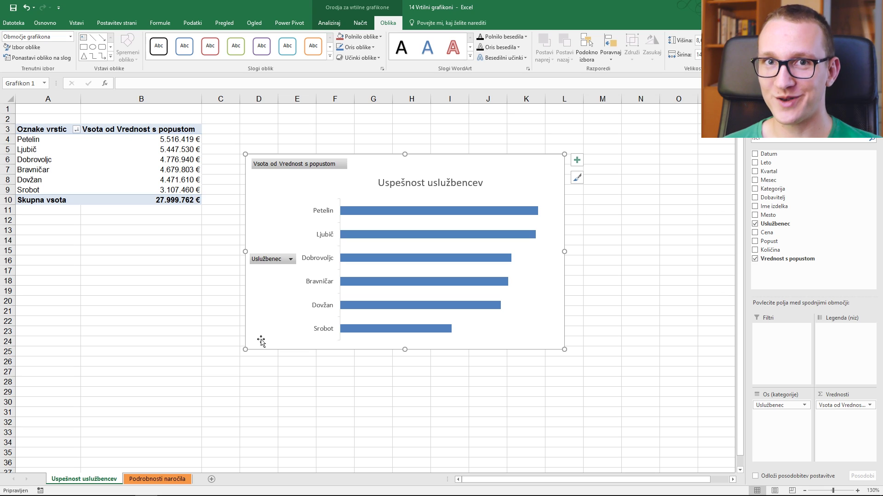
drag(261, 340, 255, 301)
- Add the Mesec field as a report filter and filter the pivot table and chart to maj
drag(767, 179, 788, 339)
click(184, 139)
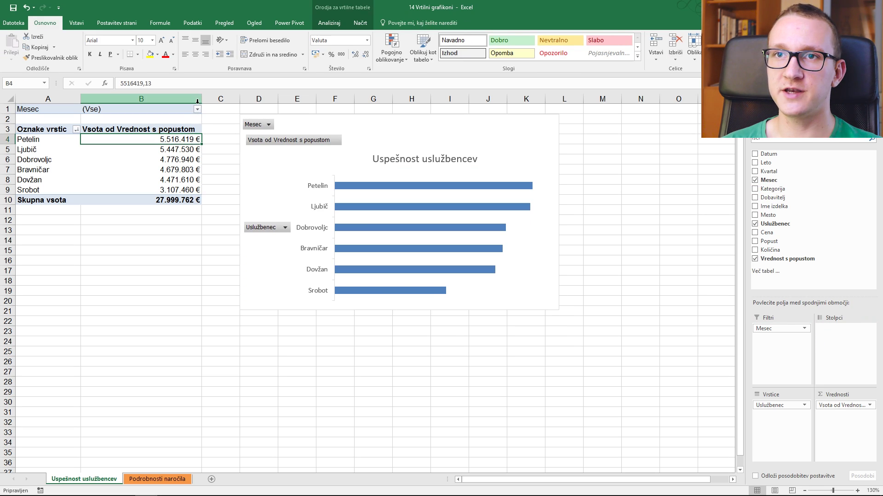
click(197, 109)
click(108, 168)
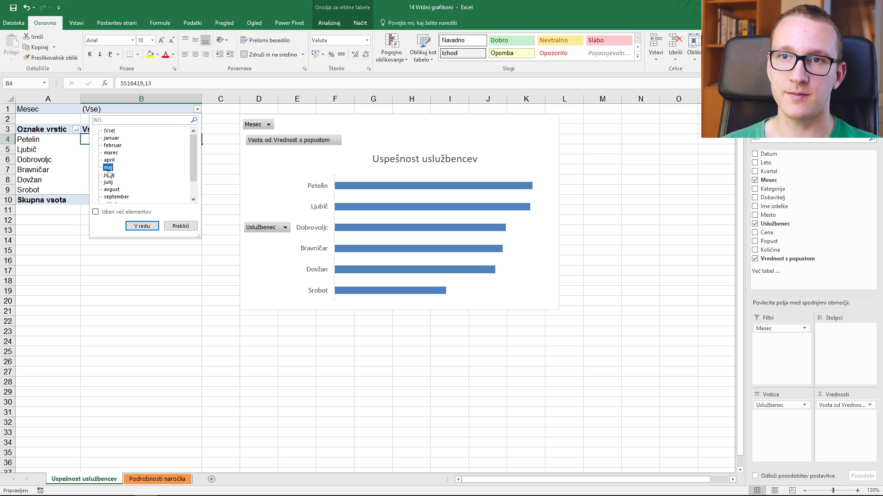
click(142, 225)
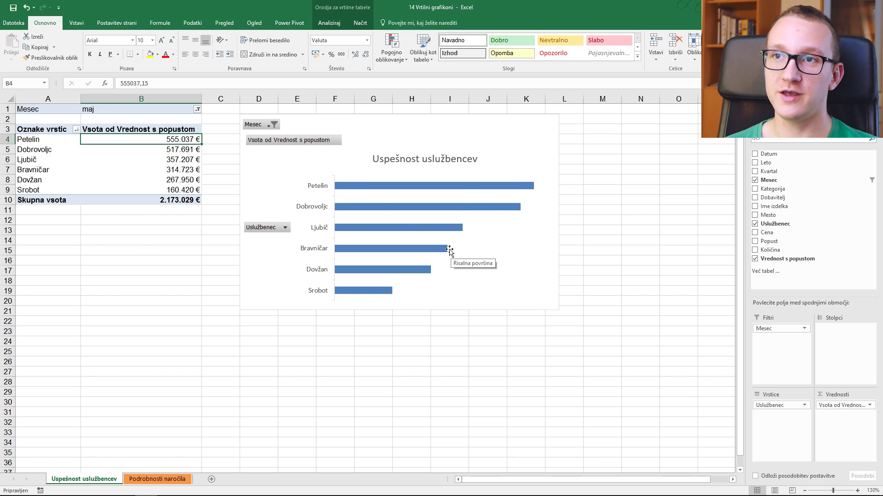
mouse_move(448, 253)
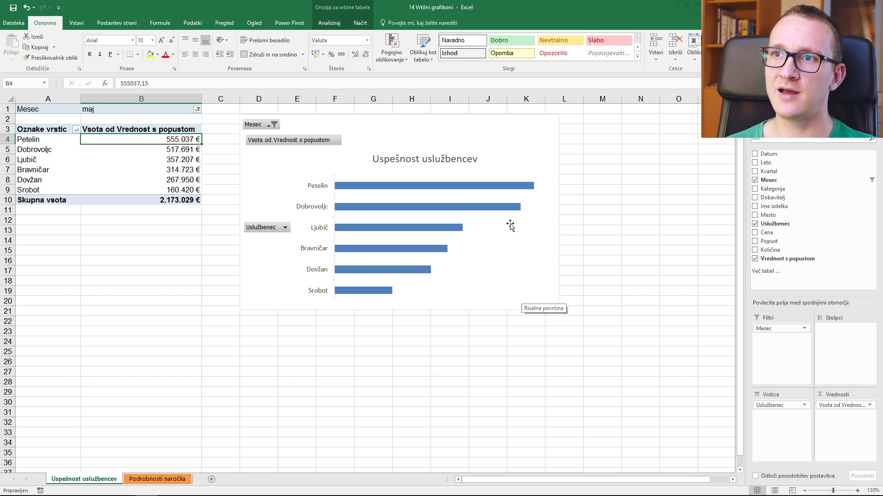
- Set the gap width (Širina vrzeli) of the bar series to 60%
click(508, 209)
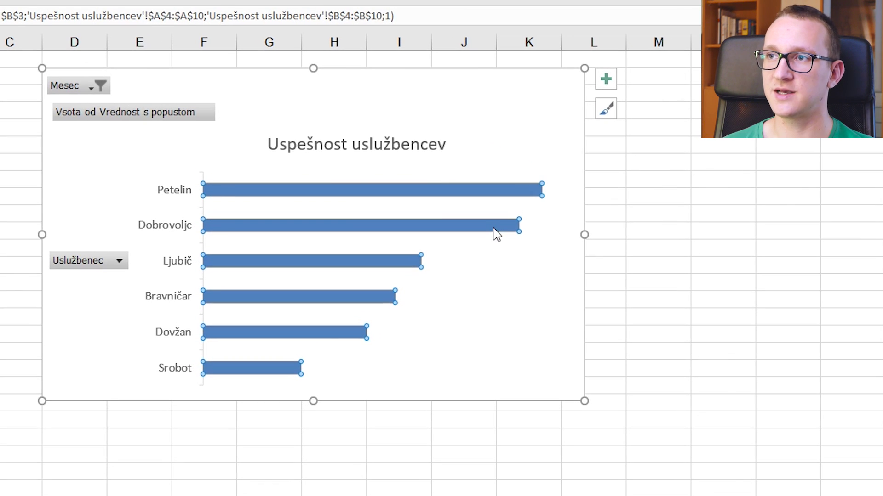
right_click(496, 235)
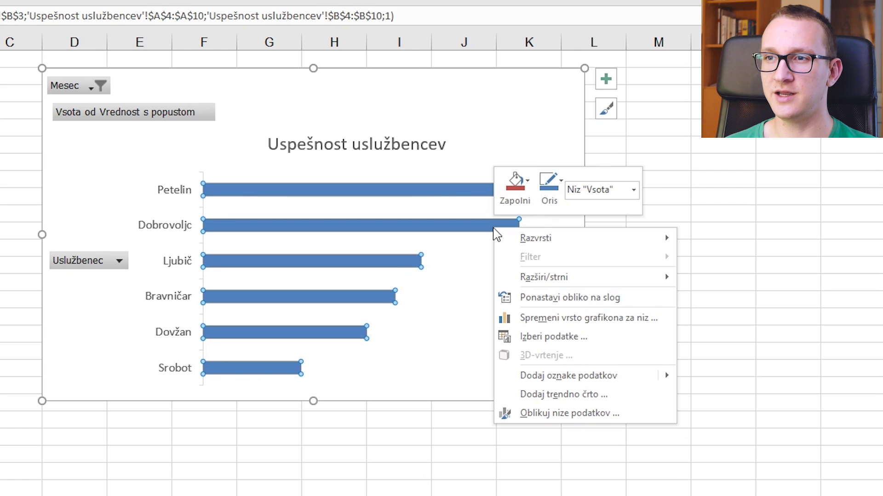
click(603, 413)
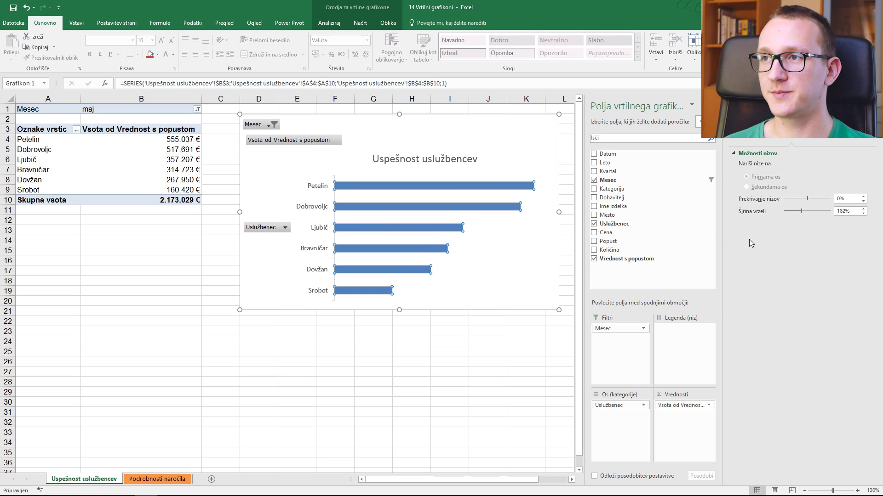
drag(802, 210, 790, 210)
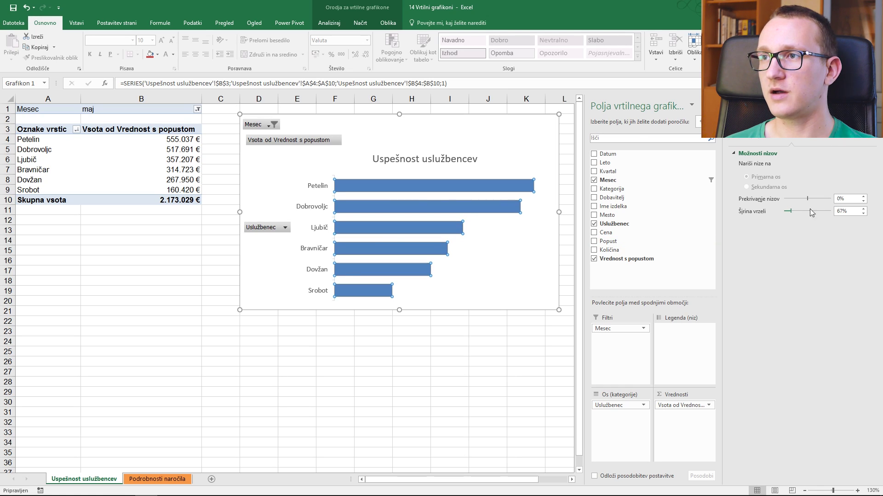
double_click(845, 211)
text(60)
key(Return)
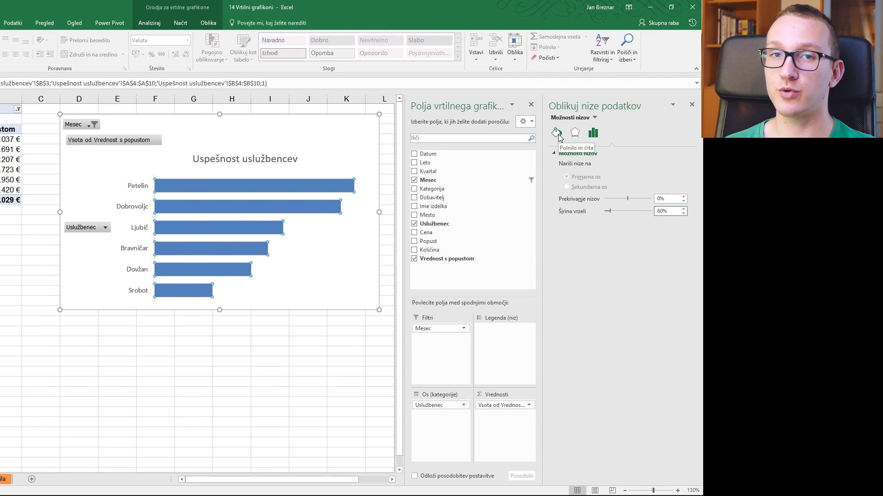
- Give the bars a solid fill in a light aqua theme colour
click(558, 134)
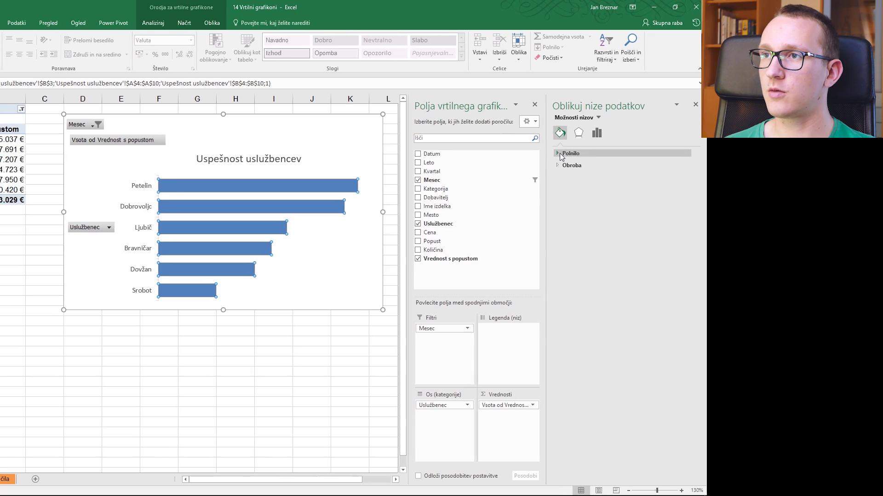
click(559, 153)
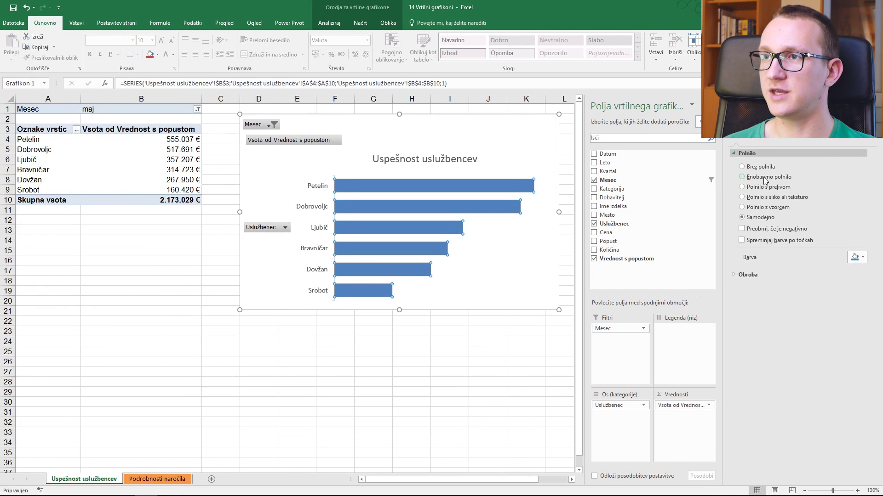
click(742, 177)
click(858, 257)
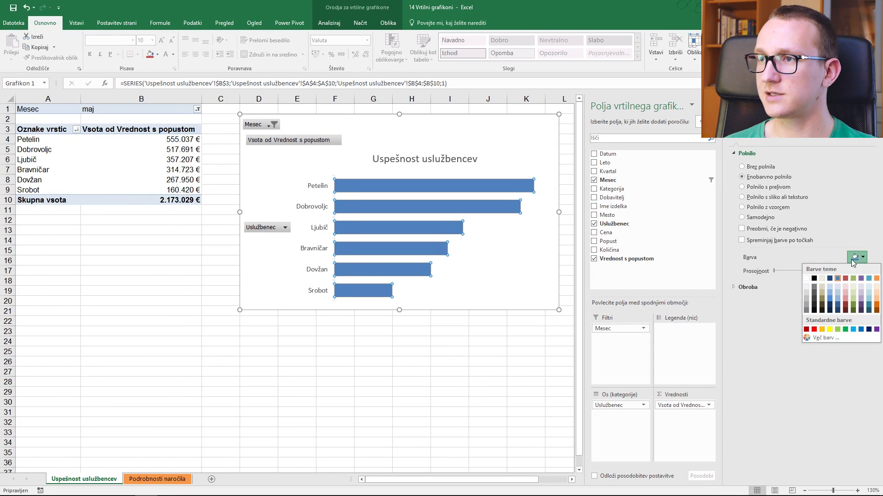
click(868, 293)
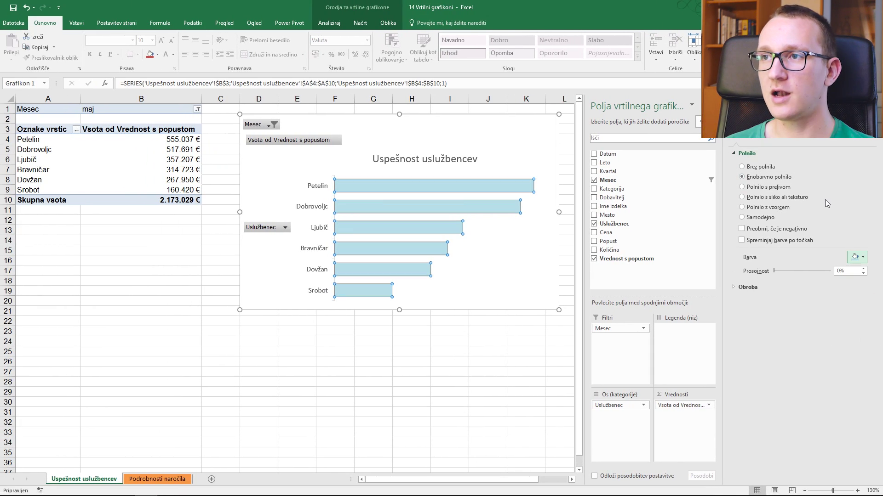
- Try the gradient, picture or texture, and pattern fill types on the bars
click(780, 189)
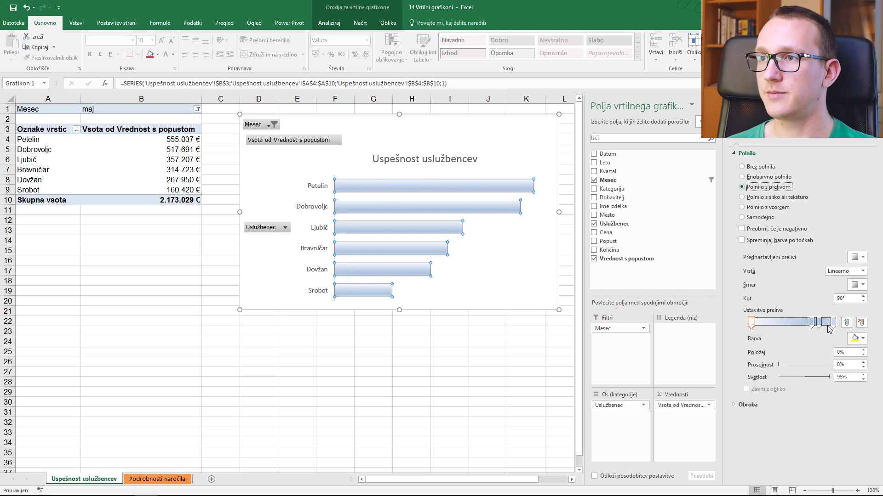
click(777, 197)
click(775, 207)
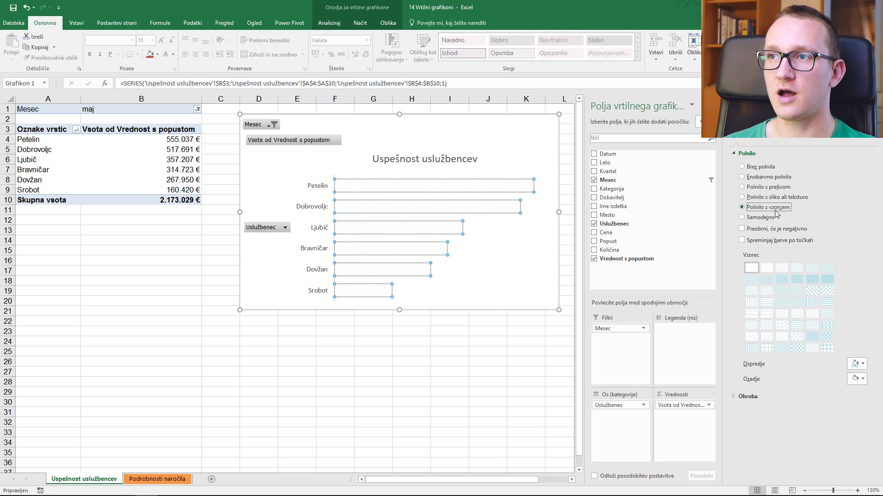
- Give the bars a solid fill (Enobarvno polnilo) in the orange theme colour
click(777, 177)
click(862, 259)
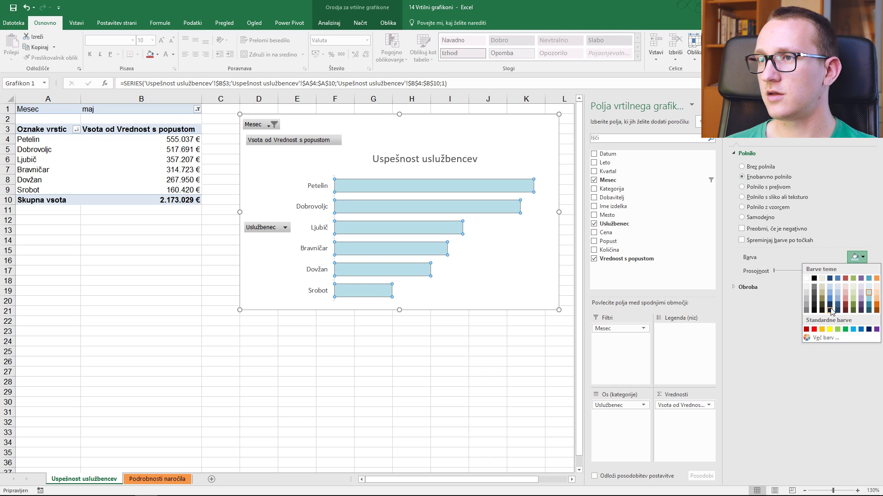
click(876, 279)
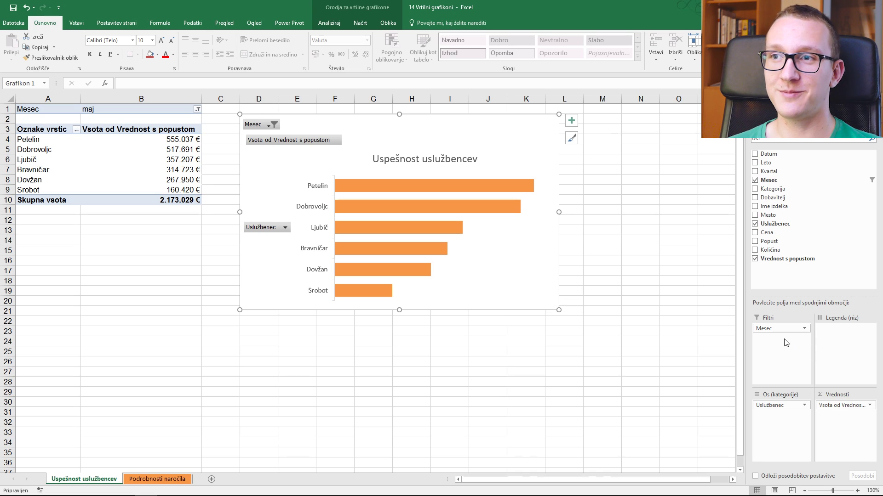
- Remove the Mesec field from the filters and move the pivot chart slightly closer to the pivot table
drag(781, 329, 650, 295)
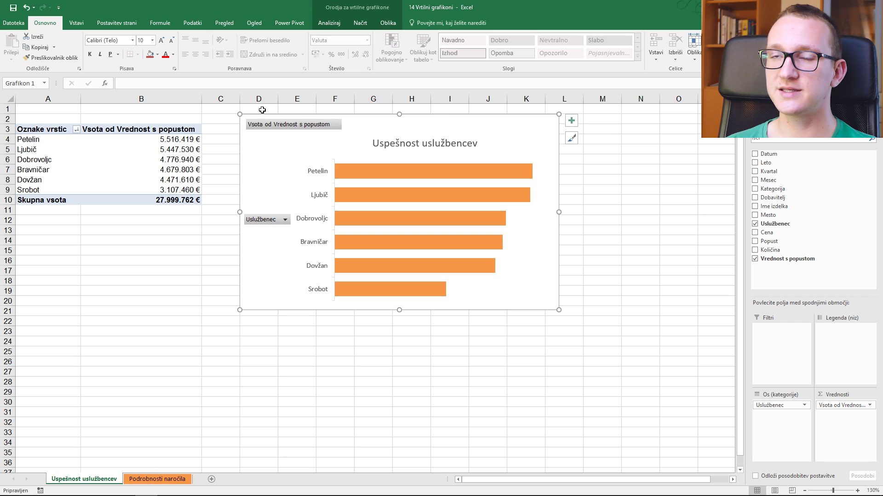
drag(548, 127, 537, 127)
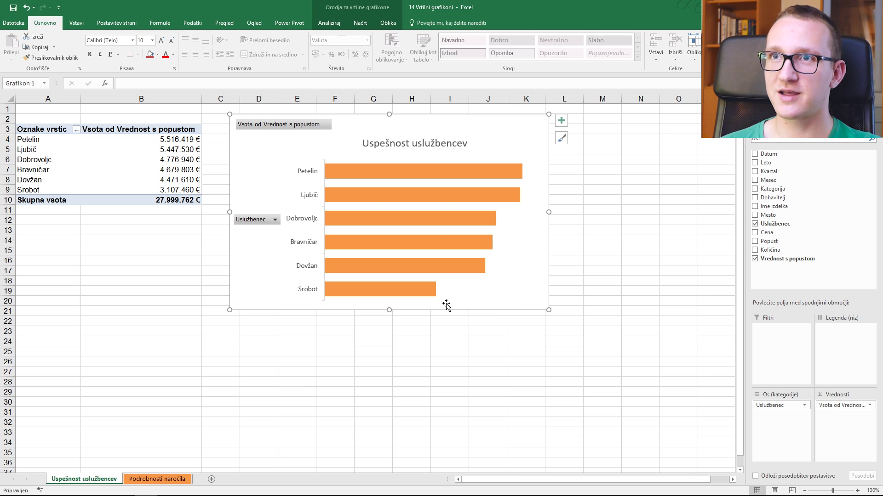
- Insert a slicer for the Kvartal field, connected to the pivot chart
click(445, 301)
click(329, 23)
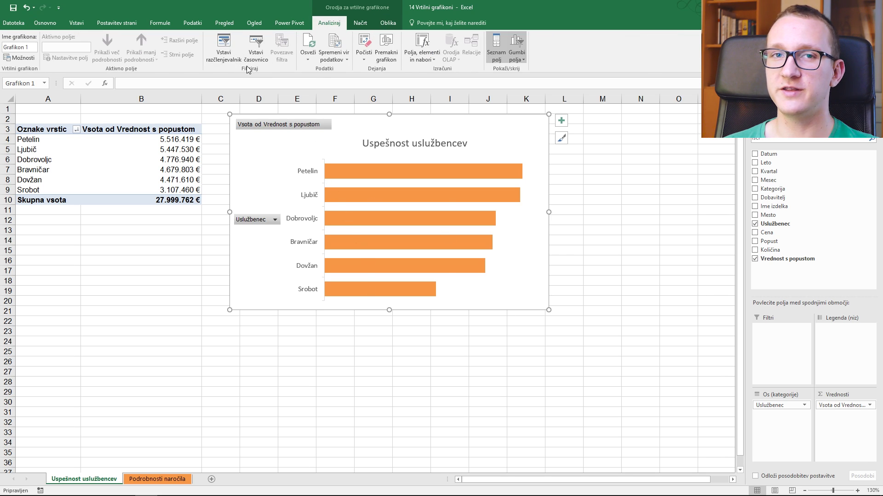
click(226, 53)
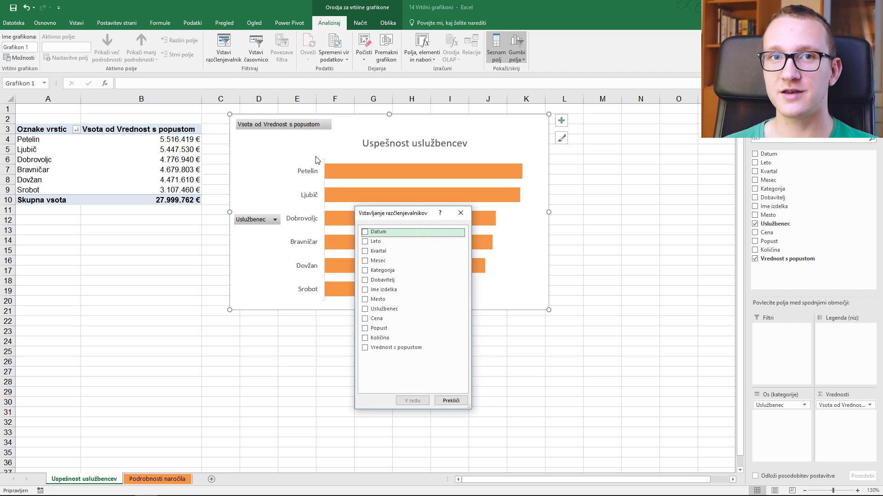
click(366, 253)
click(413, 401)
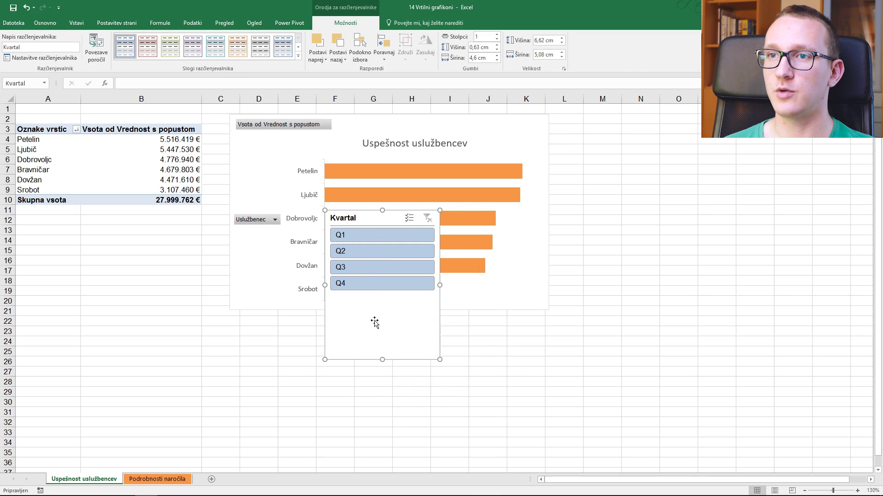
- Move the Kvartal slicer into the free space beside the chart and shorten it to about 4.04 cm high
drag(375, 323, 614, 230)
drag(622, 266, 618, 209)
- Filter the chart by Q4, Q3 and Q2 in turn with the Kvartal slicer and clear the slicer filter
click(611, 187)
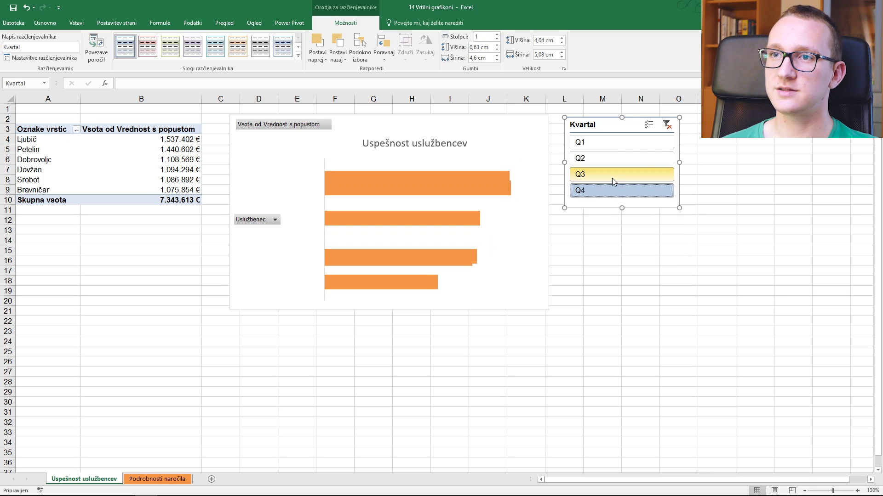
click(612, 179)
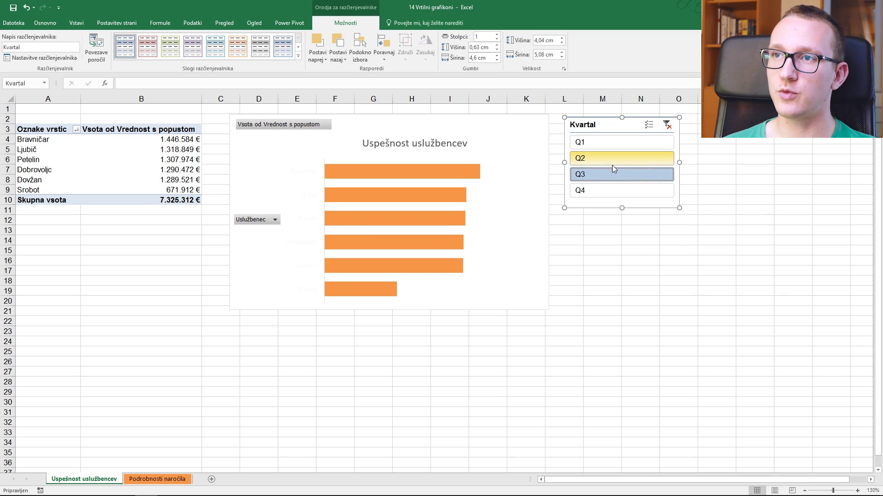
click(612, 165)
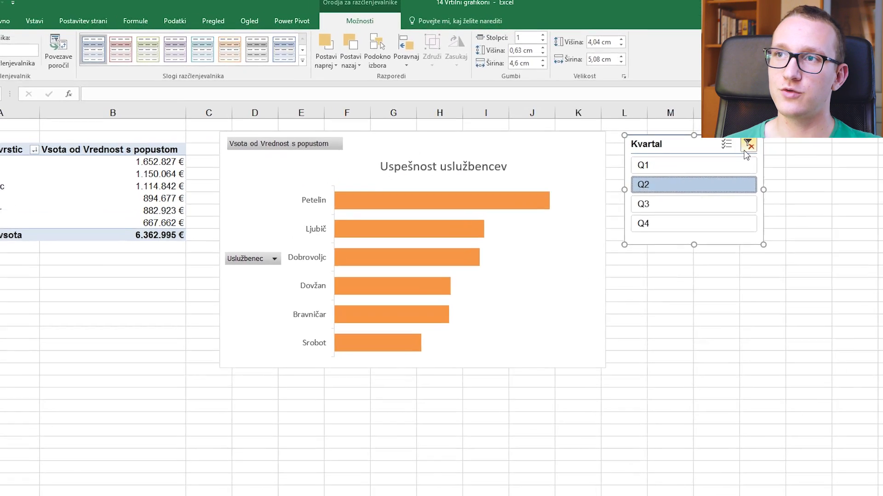
click(667, 125)
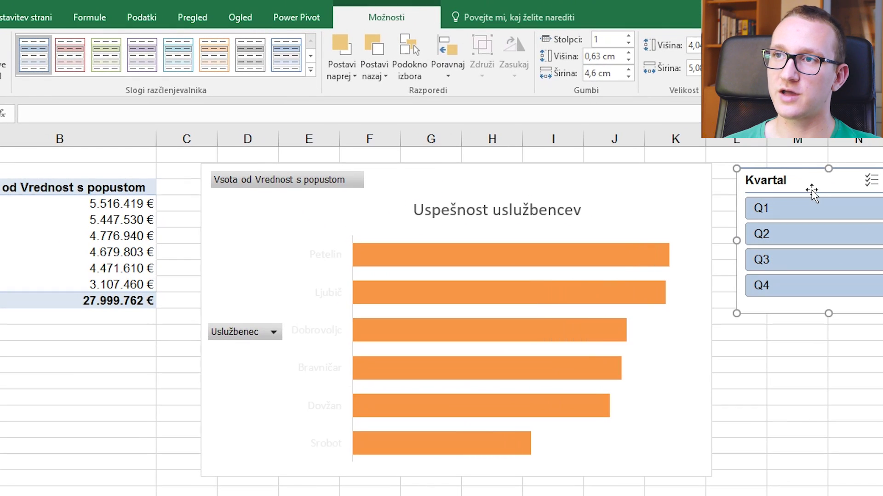
- Apply the light orange slicer style to the Kvartal slicer and move it slightly nearer to the chart
click(212, 59)
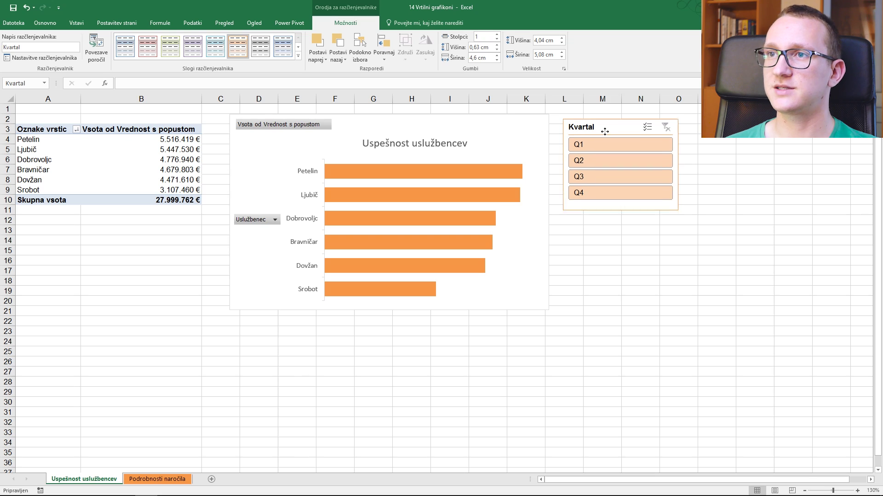
click(524, 282)
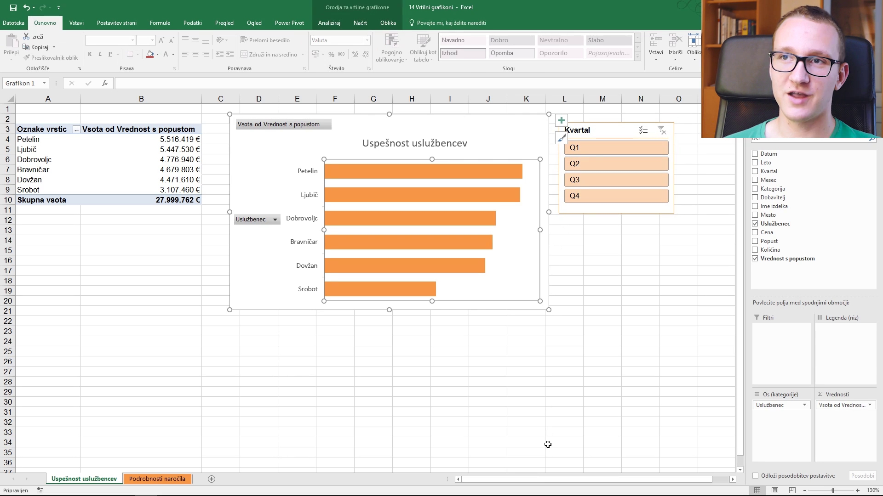
- Arrange the Kvartal slicer's buttons in two columns, shorten it to about 2.43 cm high and move it slightly up beside the chart
click(616, 124)
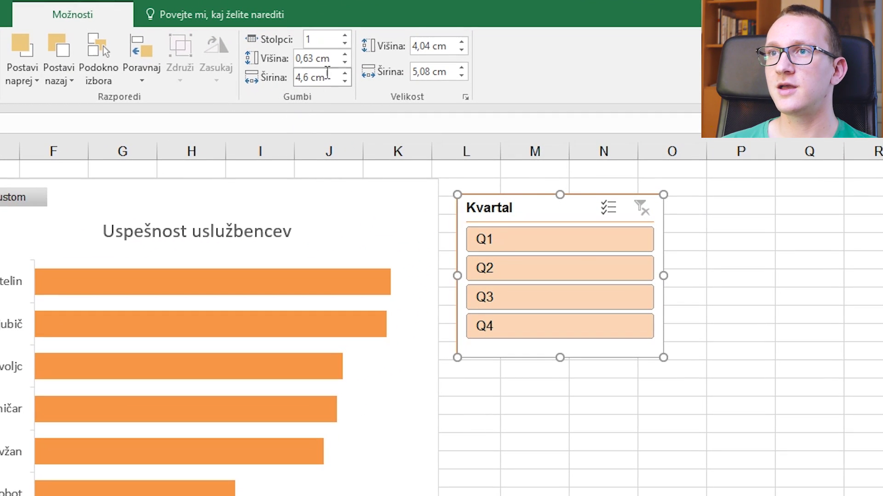
click(346, 37)
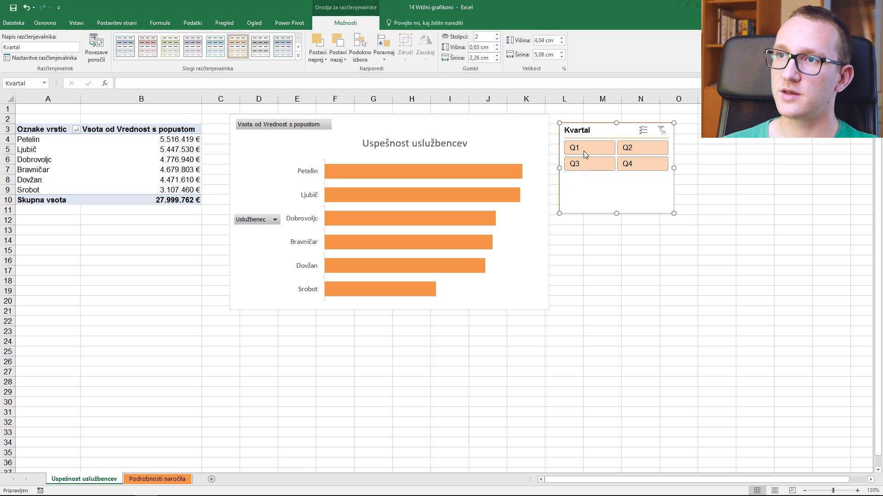
drag(617, 213, 617, 177)
drag(605, 134, 603, 127)
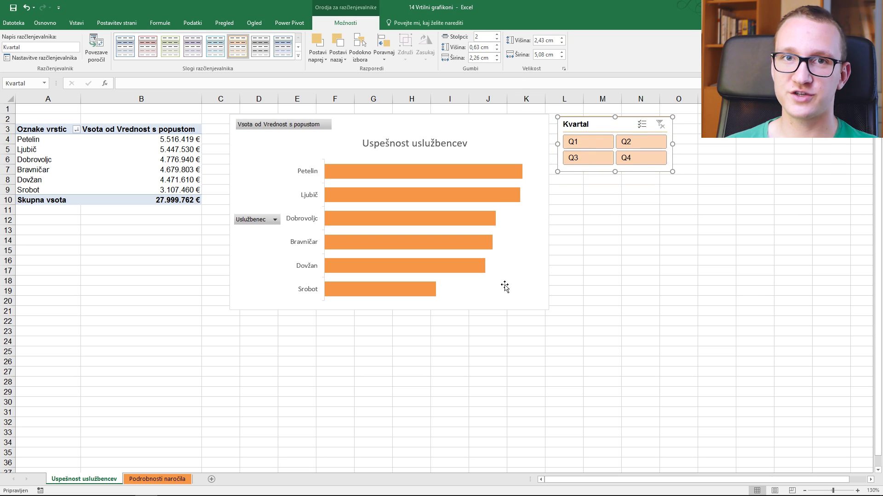
- Insert a slicer for the Kategorija field, place it below the Kvartal slicer and apply the light orange style
click(518, 292)
click(338, 25)
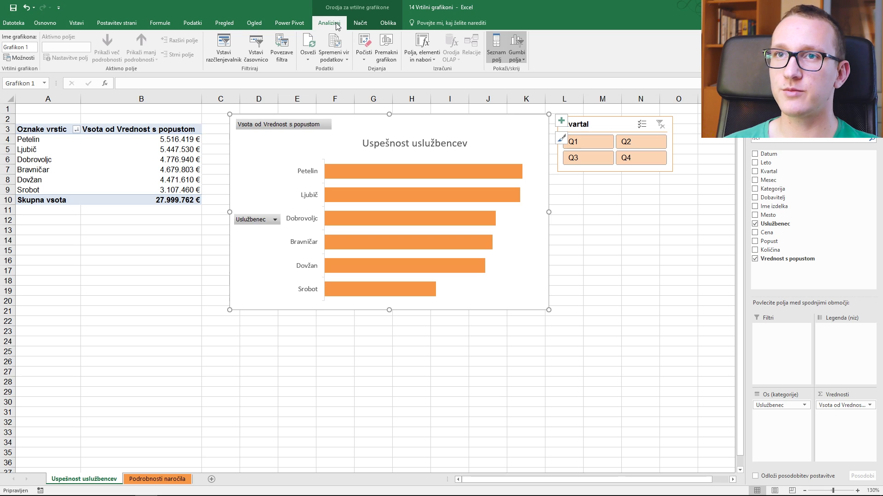
click(224, 46)
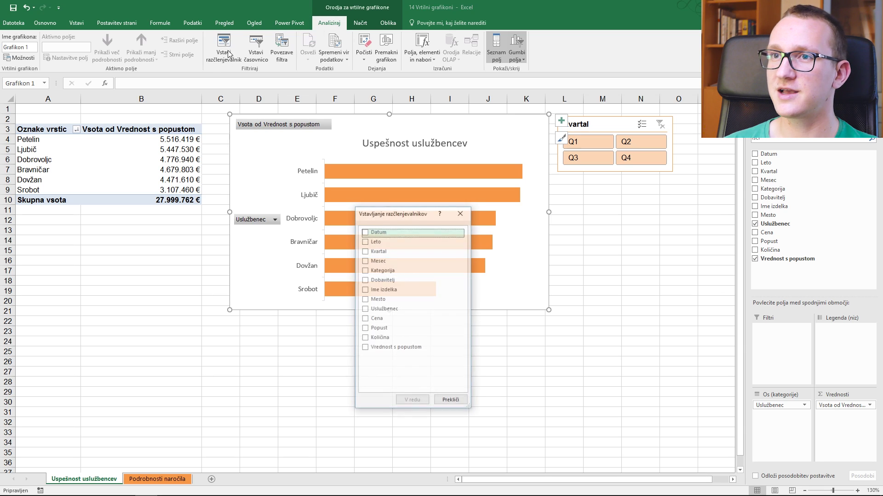
click(365, 271)
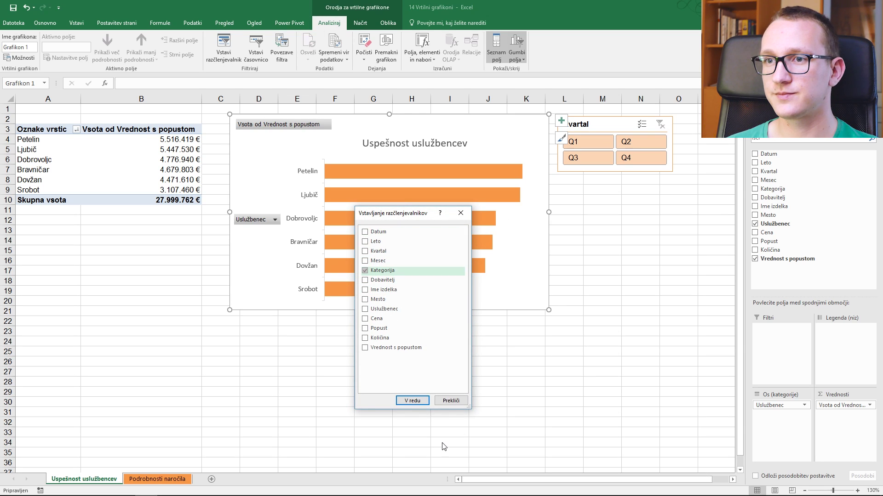
click(413, 401)
click(237, 44)
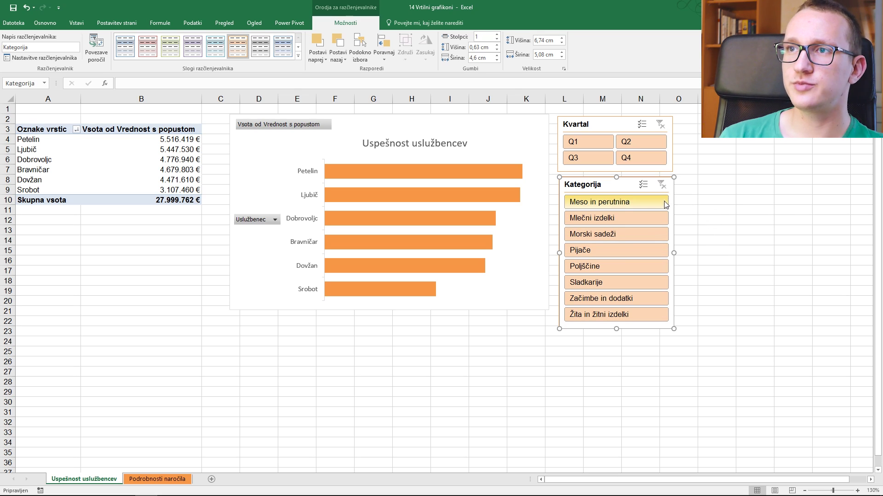
- Filter the pivot chart by Q4 in the Kvartal slicer and by Sladkarije in the Kategorija slicer
click(647, 167)
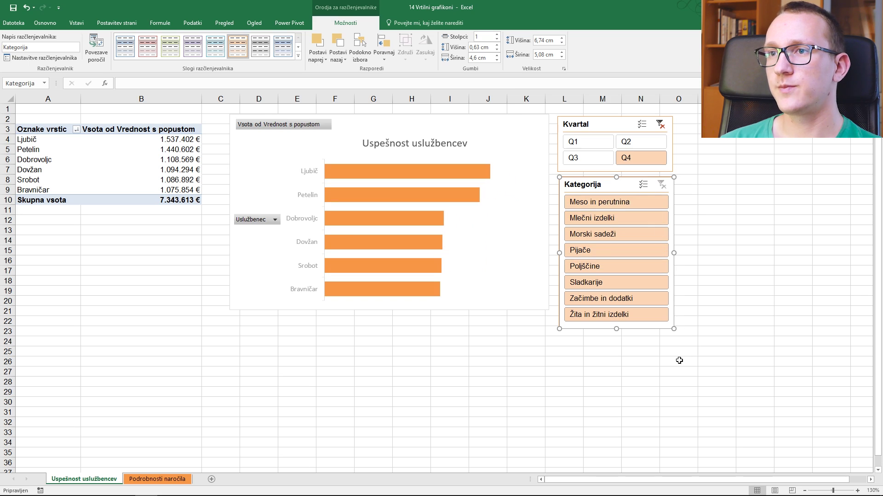
click(593, 282)
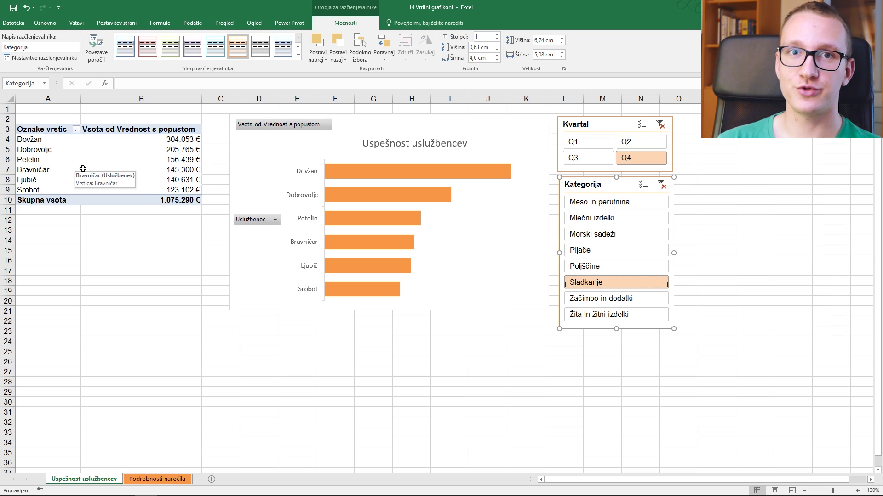
- Apply a Top 10 value filter to the row labels that keeps only the top 4 employees by Vsota od Vrednost s popustom
click(77, 129)
mouse_move(99, 194)
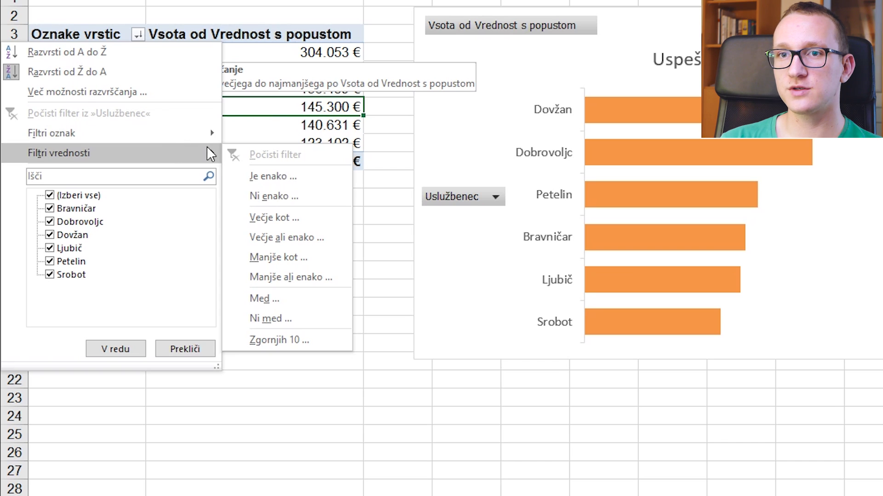
click(327, 339)
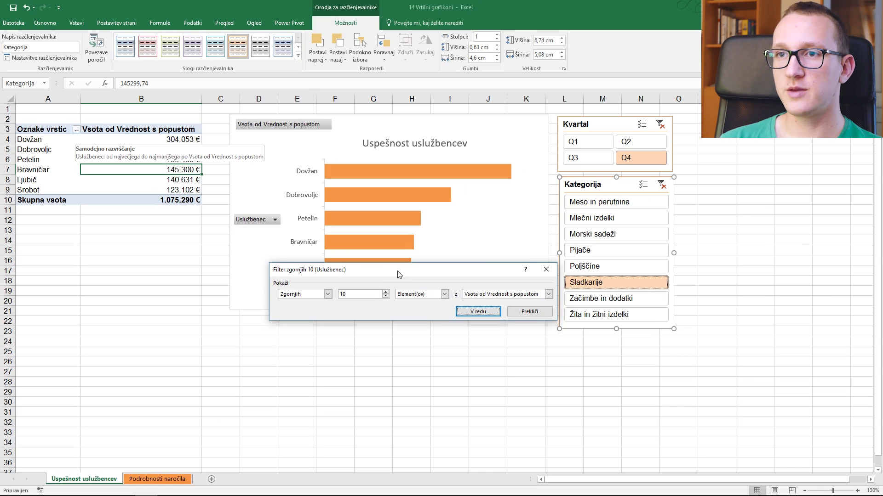
drag(398, 275, 357, 249)
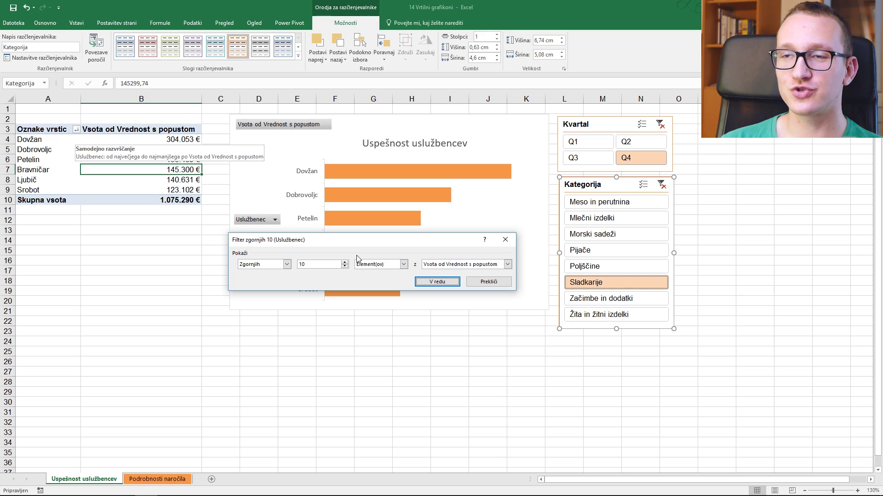
click(346, 267)
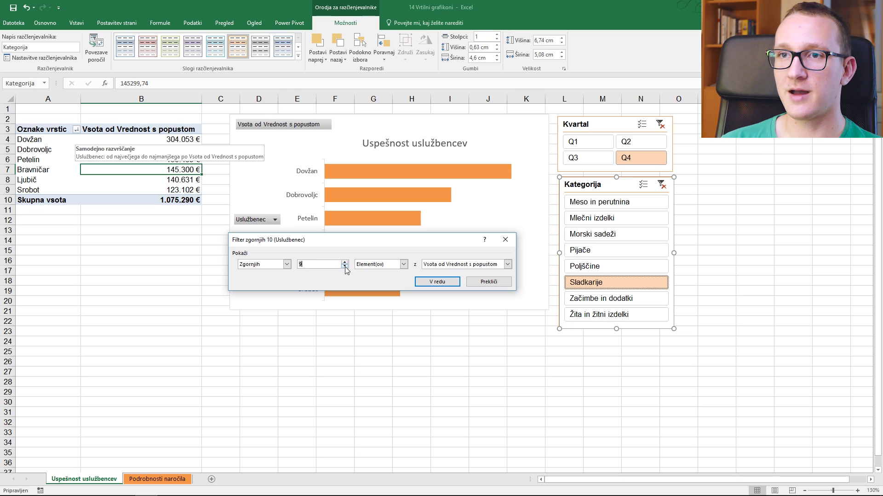
click(448, 282)
- Shift the pivot chart slightly away from the slicers and add data labels at the outer end of its bars
click(517, 281)
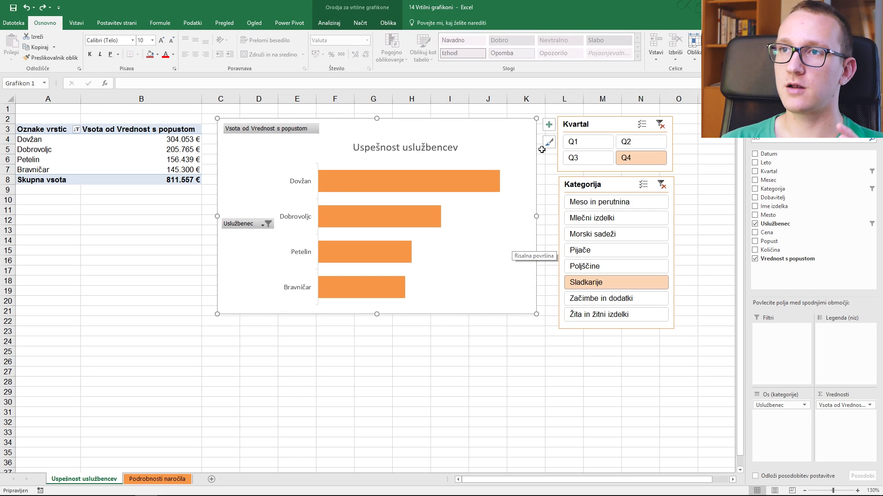
click(548, 124)
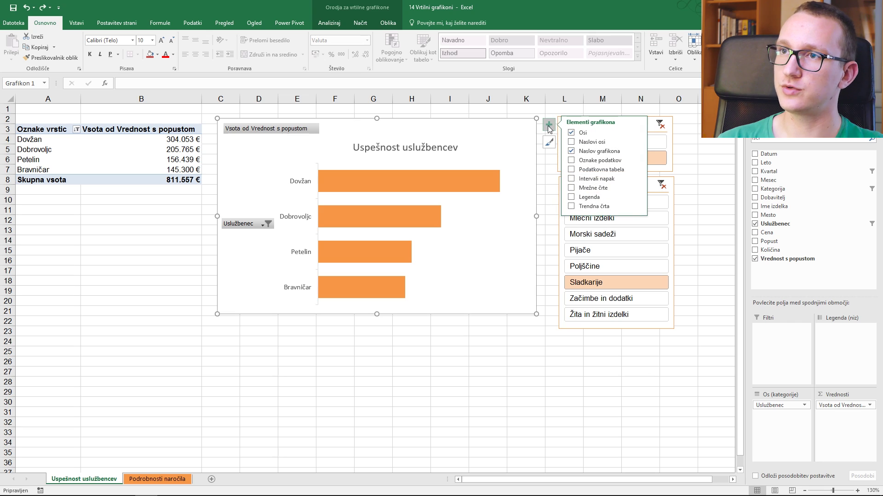
click(571, 160)
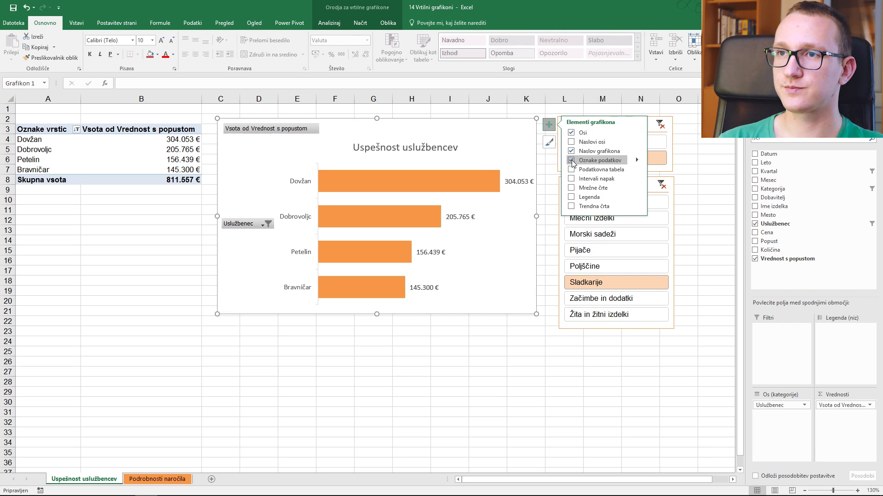
click(637, 161)
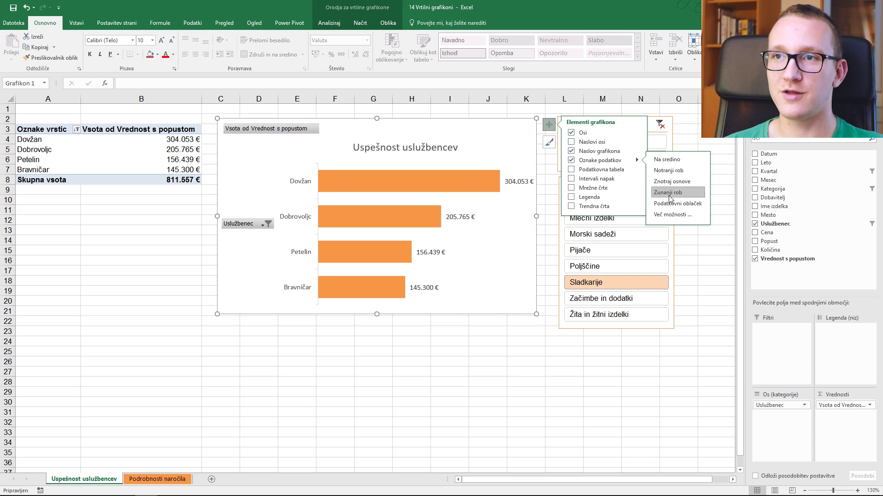
click(562, 370)
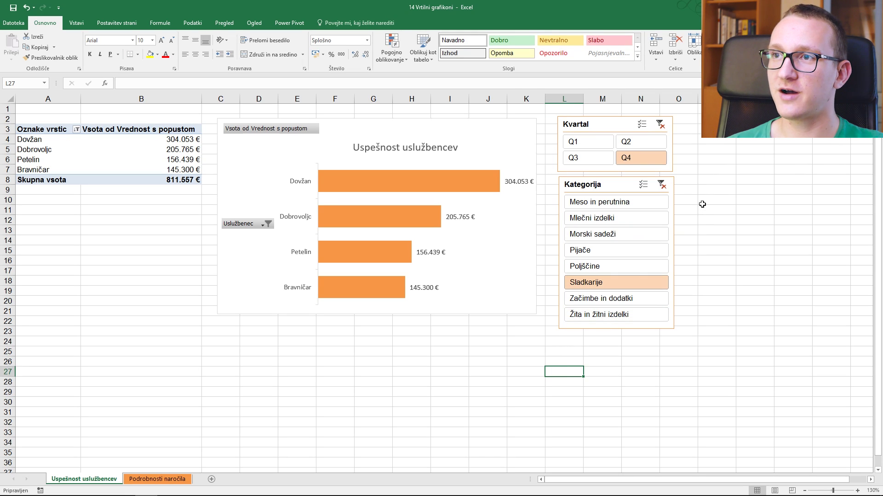
- Clear the filters of the Kategorija and Kvartal slicers
click(662, 184)
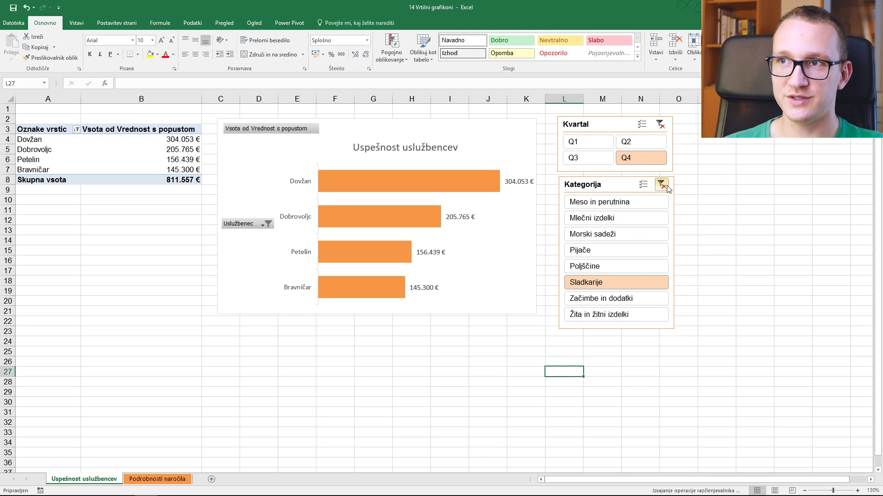
click(661, 125)
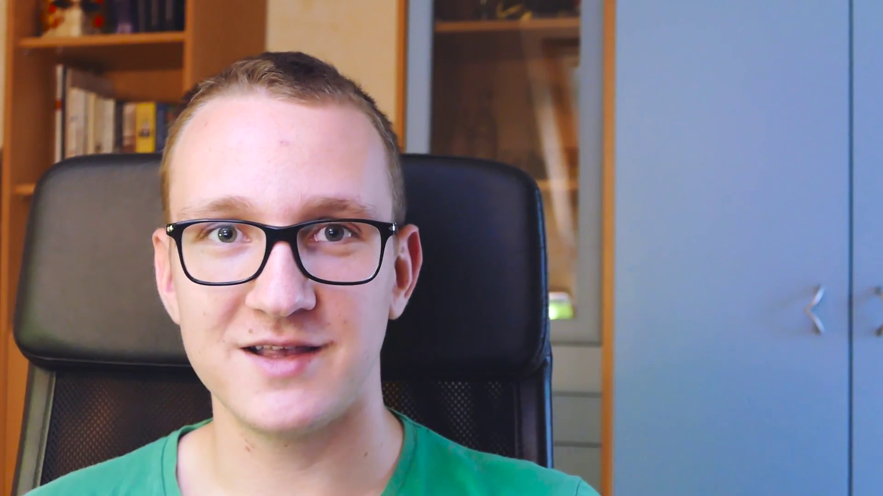